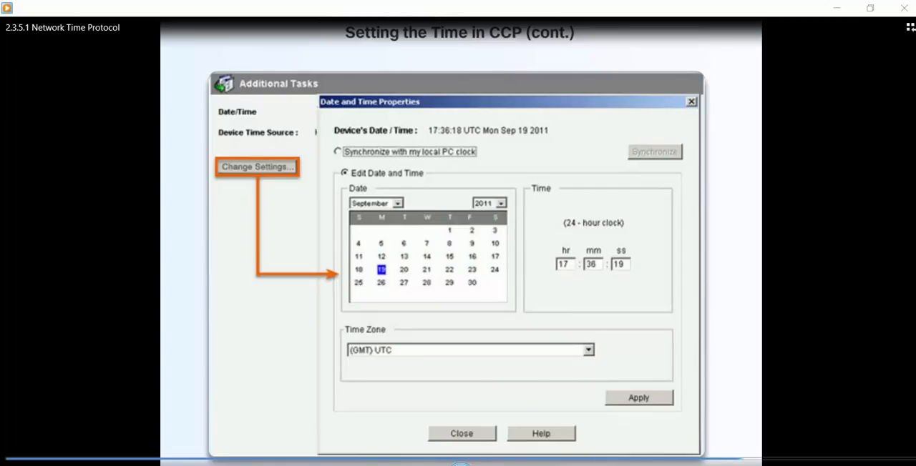
{"action": "left_click", "coordinate": [460, 462]}
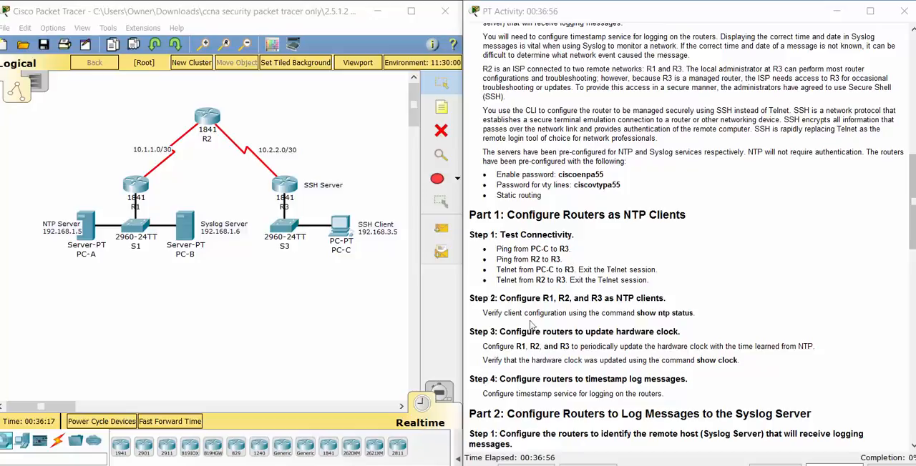
{"action": "mouse_move", "coordinate": [373, 465]}
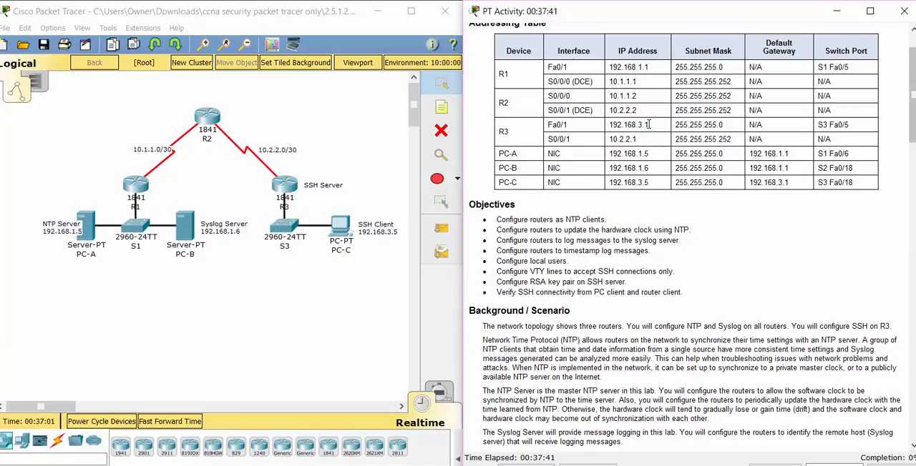
Step: Copy R3's Fa0/1 IP address from the addressing table and open the Command Prompt on PC-C
{"action": "left_click_drag", "start_coordinate": [648, 125], "coordinate": [610, 130]}
{"action": "key", "text": "ctrl+c"}
{"action": "left_click", "coordinate": [342, 227]}
{"action": "left_click", "coordinate": [342, 229]}
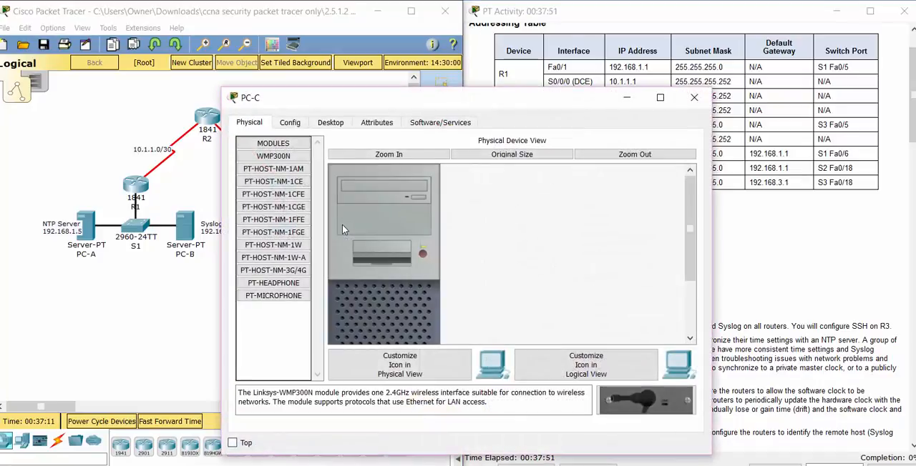
{"action": "left_click", "coordinate": [336, 126]}
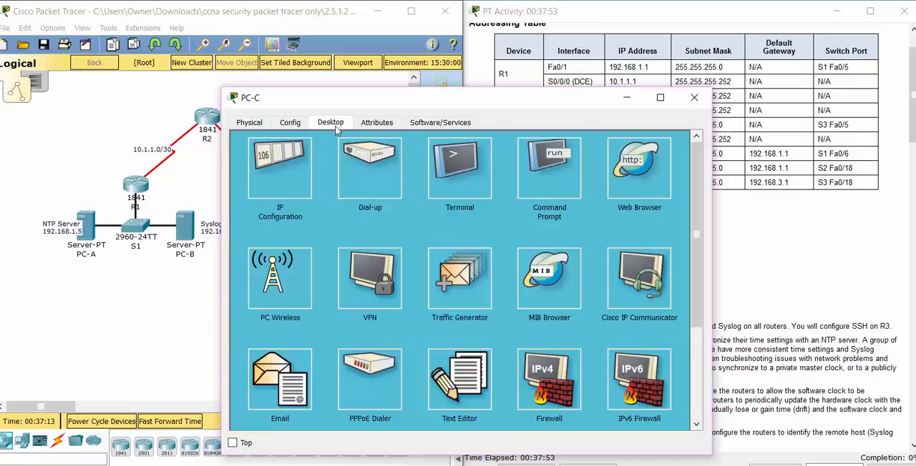
{"action": "left_click", "coordinate": [540, 171]}
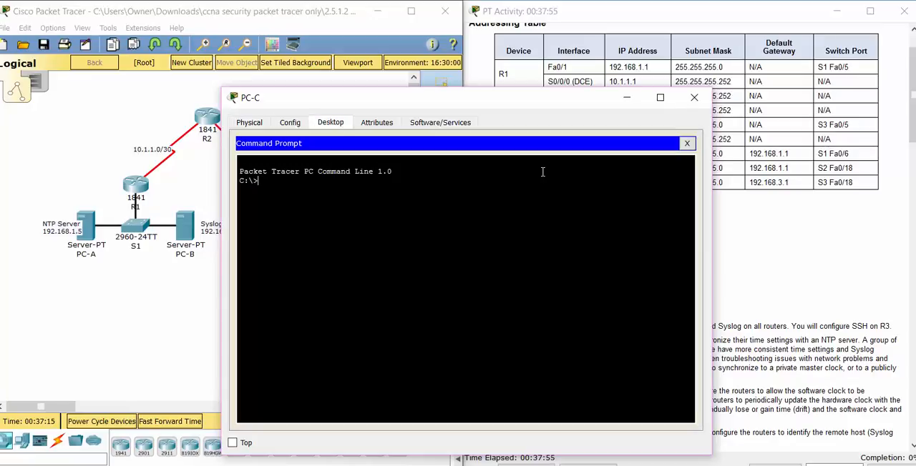
Step: Test connectivity from PC-C to R3 by pinging 192.168.3.1
{"action": "type", "text": "PING"}
{"action": "right_click", "coordinate": [427, 231]}
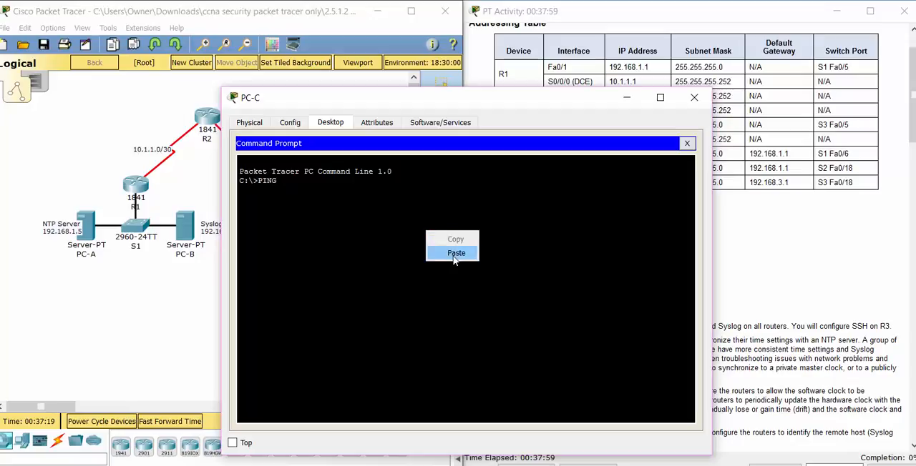
{"action": "left_click", "coordinate": [452, 253]}
{"action": "key", "text": "Return"}
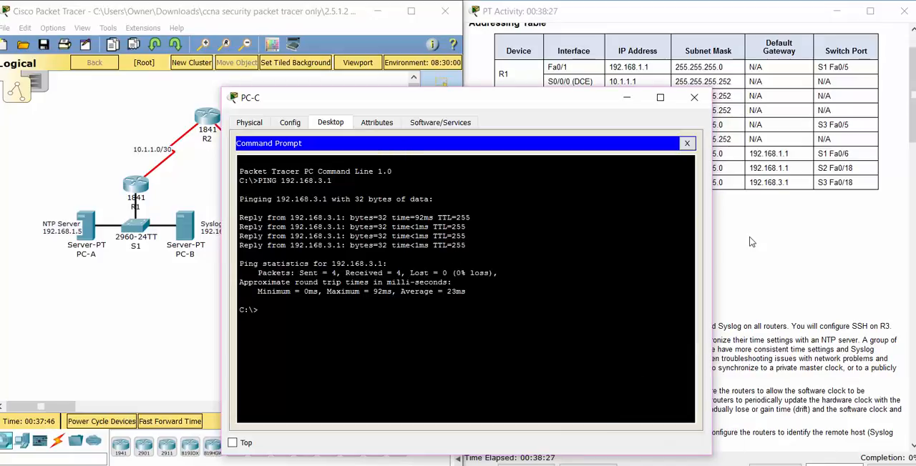
Step: Go to the connectivity test steps in the activity instructions and start a command-line session on router R2
{"action": "left_click", "coordinate": [814, 259]}
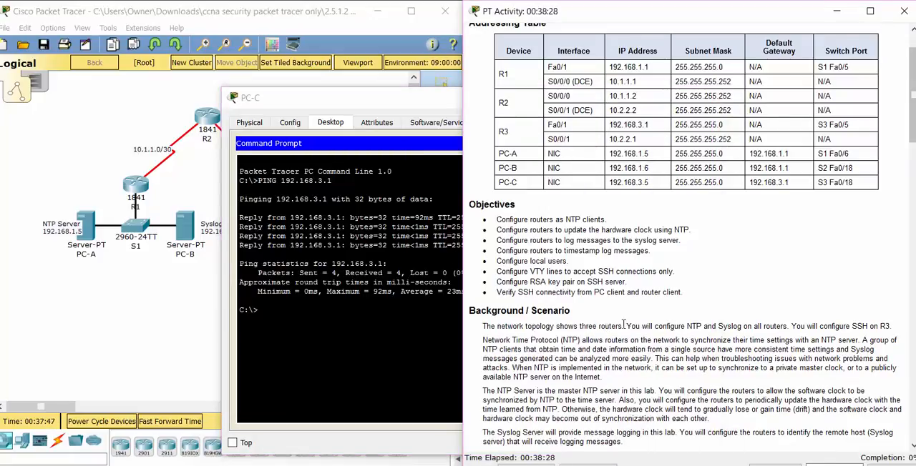
{"action": "left_click_drag", "start_coordinate": [913, 136], "coordinate": [897, 253]}
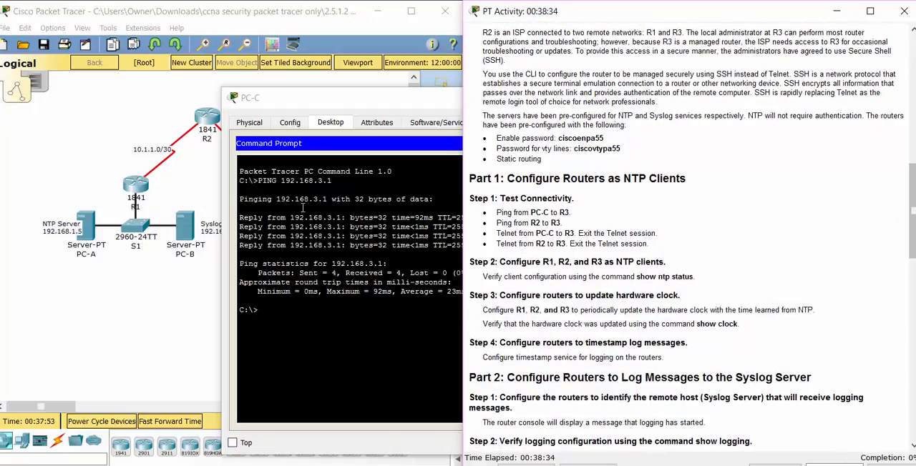
{"action": "left_click", "coordinate": [132, 297]}
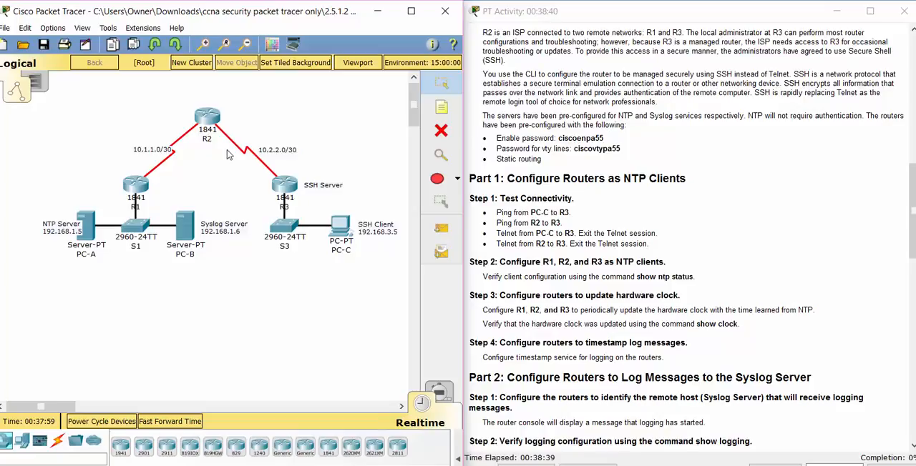
{"action": "left_click", "coordinate": [208, 122]}
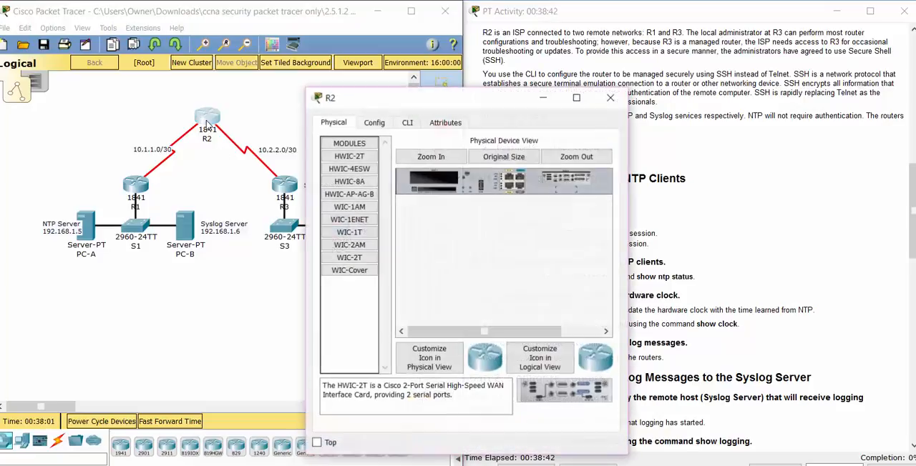
{"action": "left_click", "coordinate": [407, 123]}
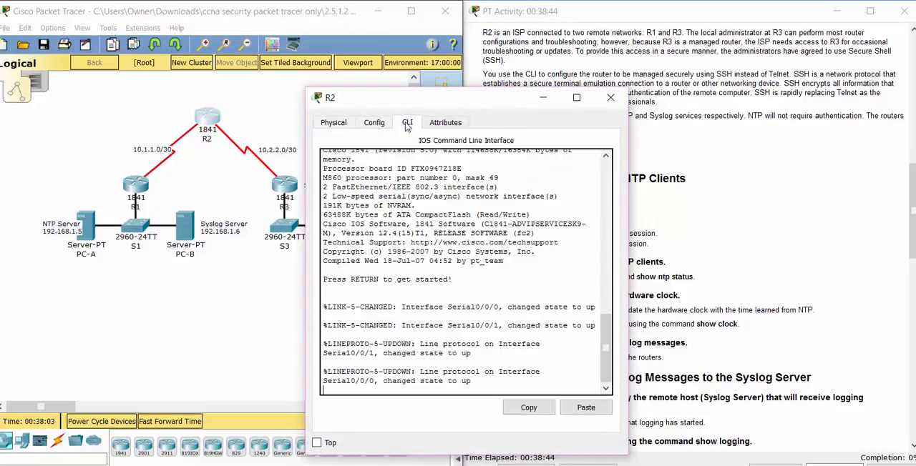
{"action": "key", "text": "Return"}
{"action": "key", "text": "Return"}
{"action": "key", "text": "Return"}
{"action": "key", "text": "Return"}
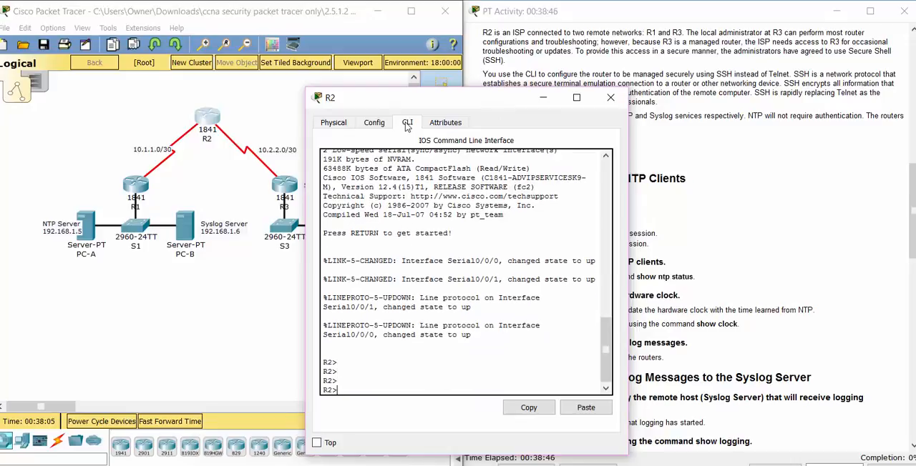
Step: Request privileged EXEC mode on R2 with EN and copy the enable password from the activity instructions
{"action": "type", "text": "EN"}
{"action": "key", "text": "Return"}
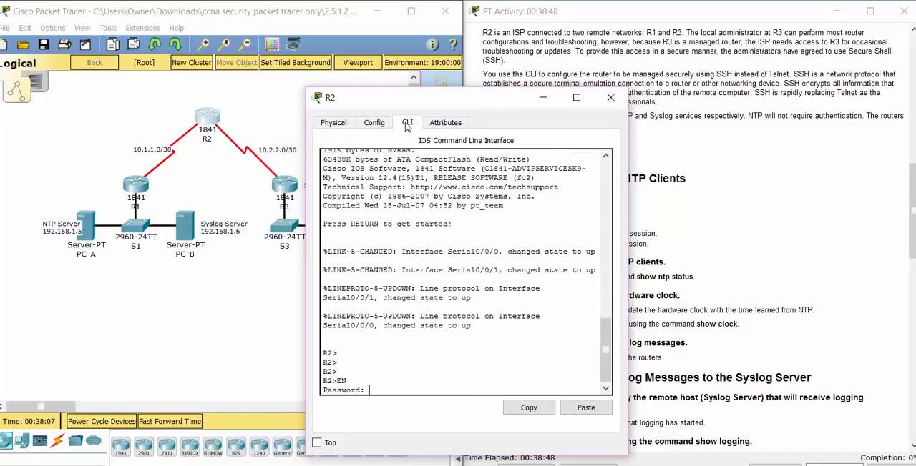
{"action": "left_click", "coordinate": [797, 189]}
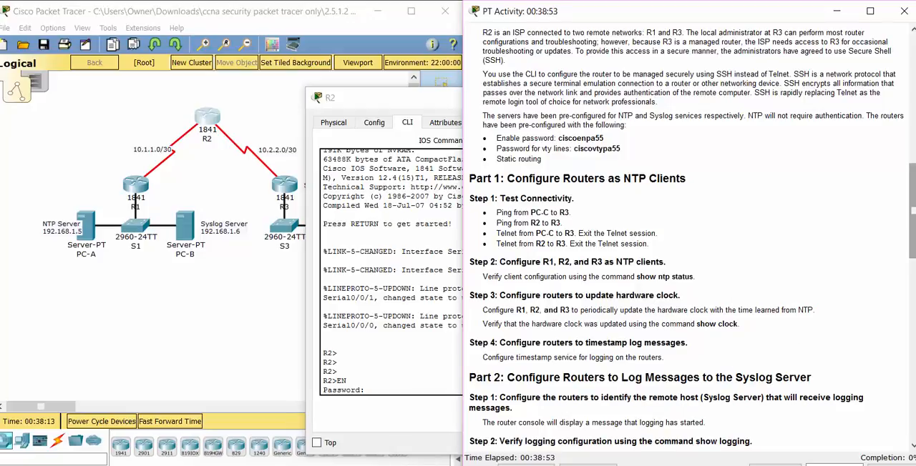
{"action": "scroll", "coordinate": [903, 239], "scroll_direction": "down", "scroll_amount": 4}
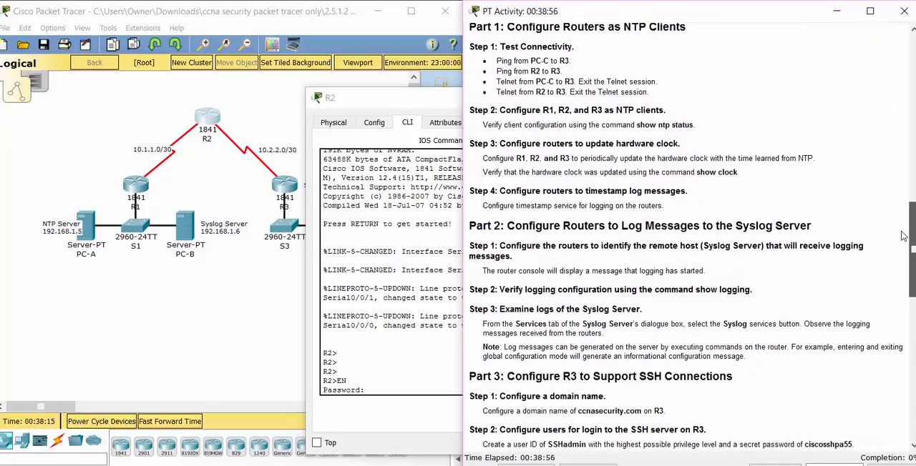
{"action": "scroll", "coordinate": [904, 257], "scroll_direction": "down", "scroll_amount": 5}
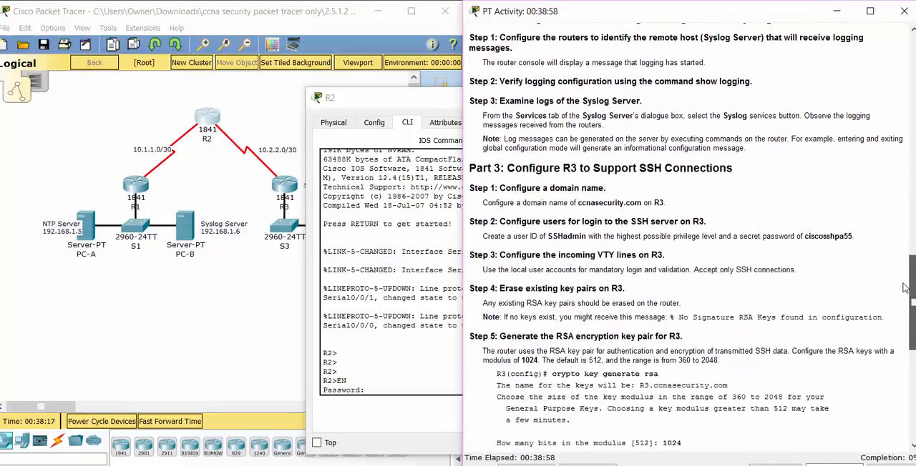
{"action": "scroll", "coordinate": [902, 285], "scroll_direction": "up", "scroll_amount": 11}
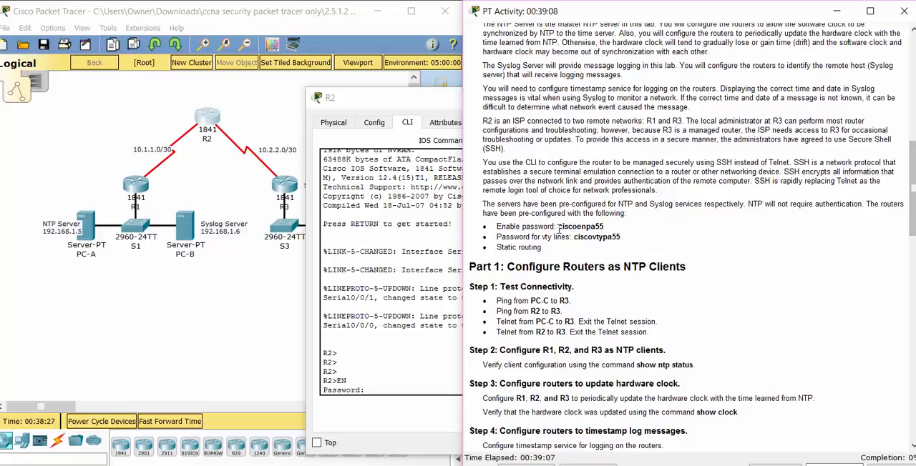
{"action": "left_click_drag", "start_coordinate": [559, 223], "coordinate": [606, 226]}
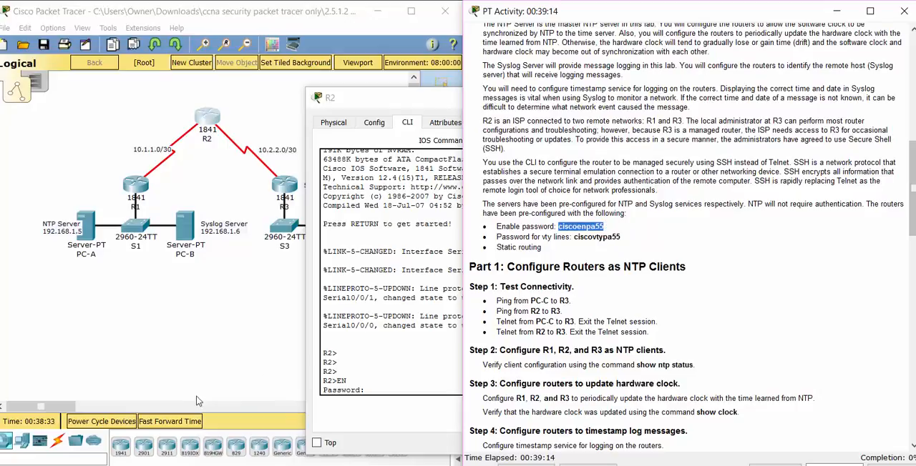
Step: Enter the enable password at R2's password prompt to get into privileged EXEC mode
{"action": "left_click", "coordinate": [380, 386]}
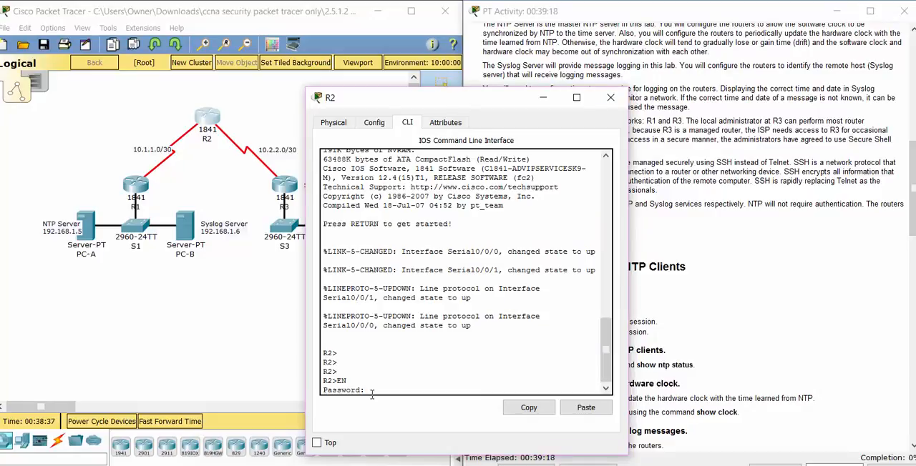
{"action": "left_click", "coordinate": [586, 408]}
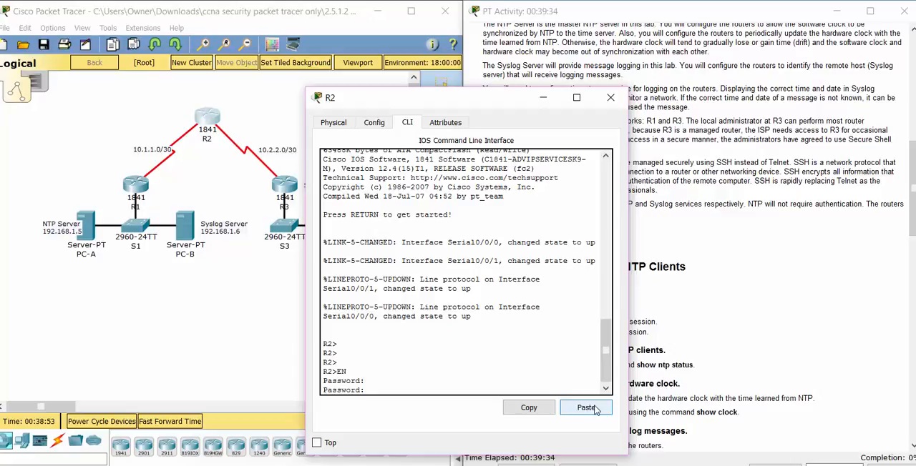
{"action": "key", "text": "Return"}
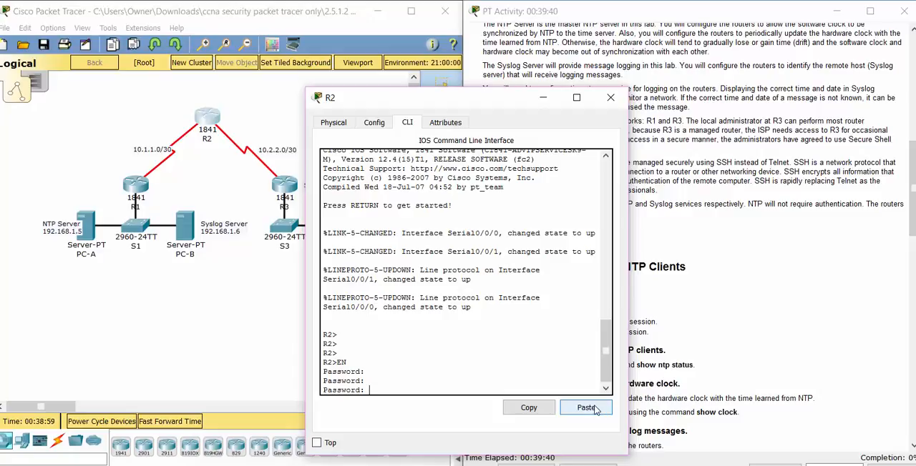
{"action": "key", "text": "Return"}
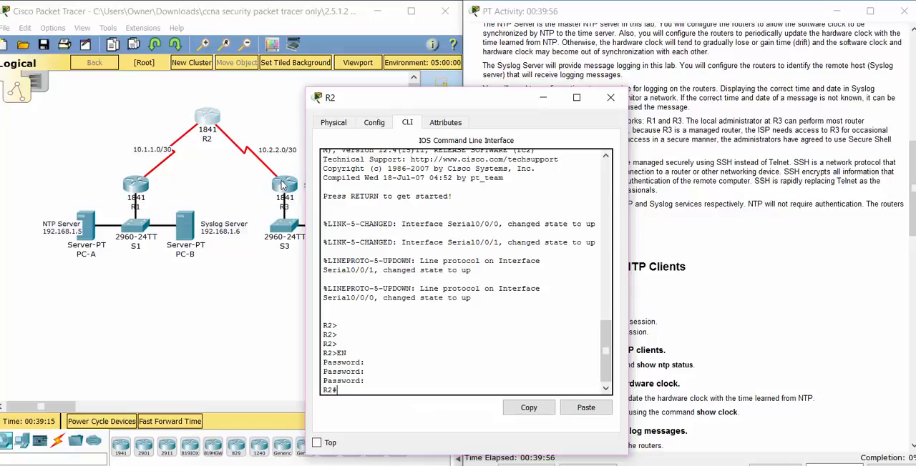
Step: Copy R3's S0/0/1 IP address, 10.2.2.1, from the addressing table in the activity instructions
{"action": "left_click", "coordinate": [290, 276]}
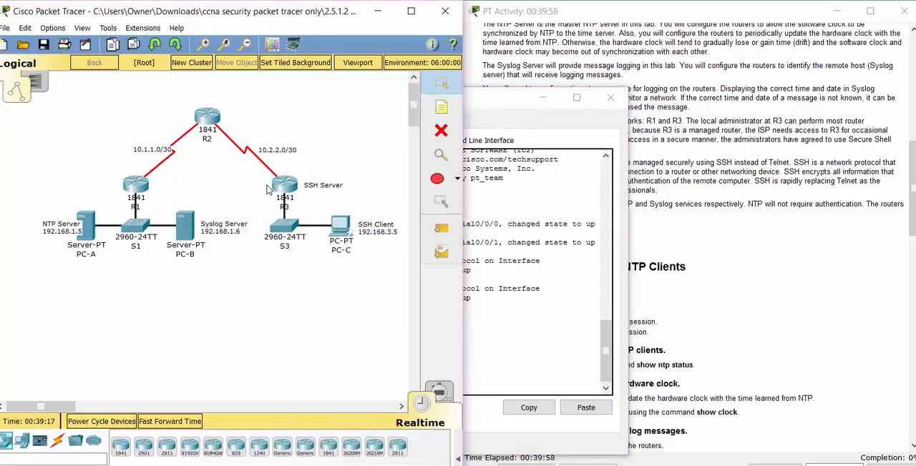
{"action": "left_click_drag", "start_coordinate": [759, 200], "coordinate": [776, 192]}
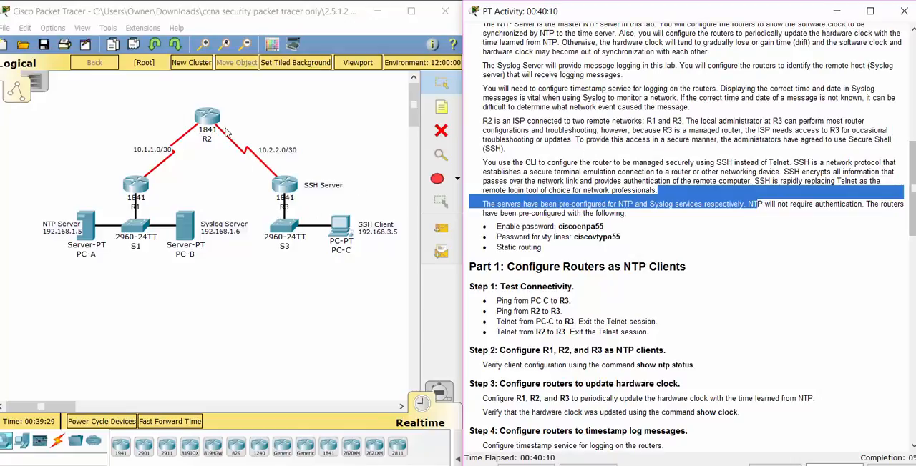
{"action": "scroll", "coordinate": [893, 106], "scroll_direction": "up", "scroll_amount": 6}
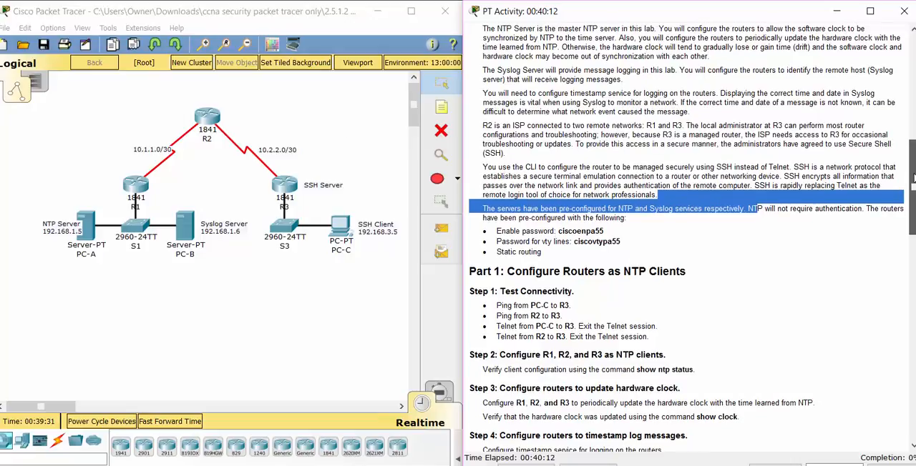
{"action": "scroll", "coordinate": [893, 106], "scroll_direction": "up", "scroll_amount": 1}
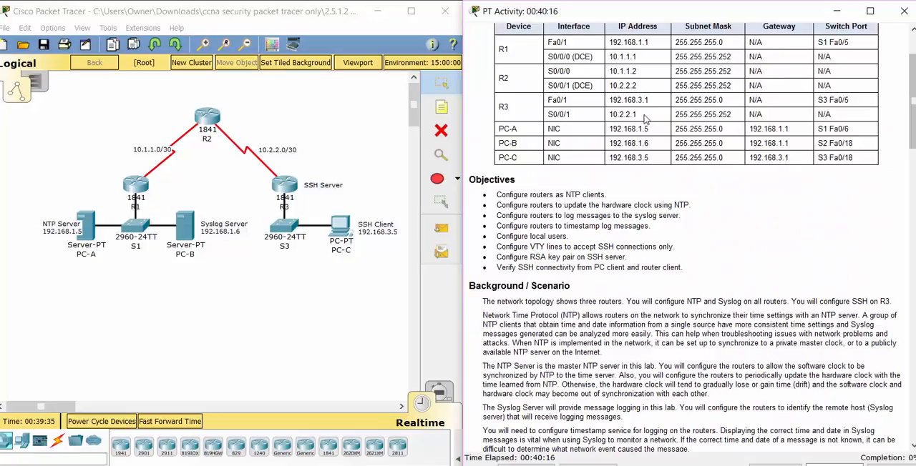
{"action": "left_click_drag", "start_coordinate": [637, 114], "coordinate": [607, 115]}
{"action": "key", "text": "ctrl+c"}
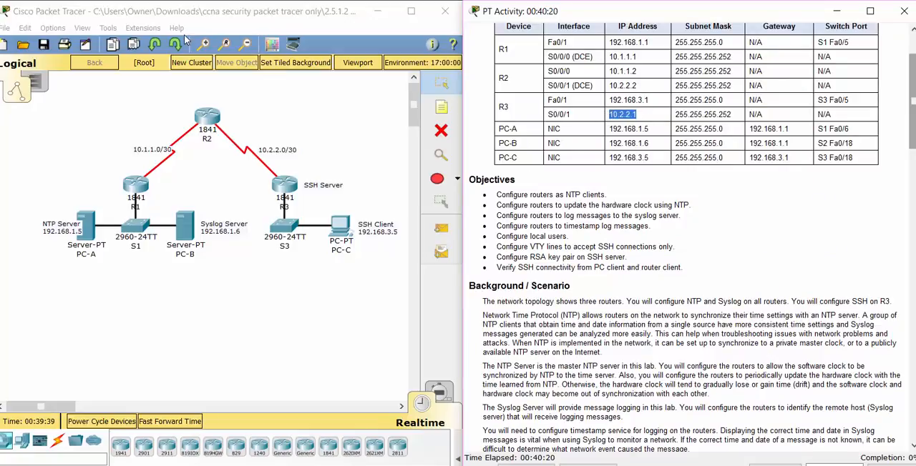
Step: Test connectivity from R2 to R3 by pinging 10.2.2.1 in R2's command line
{"action": "left_click", "coordinate": [205, 121]}
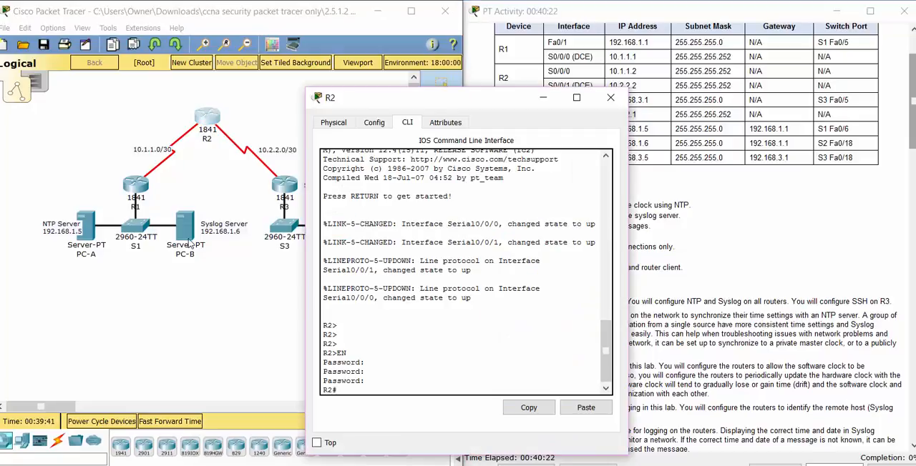
{"action": "type", "text": "ping"}
{"action": "right_click", "coordinate": [411, 391]}
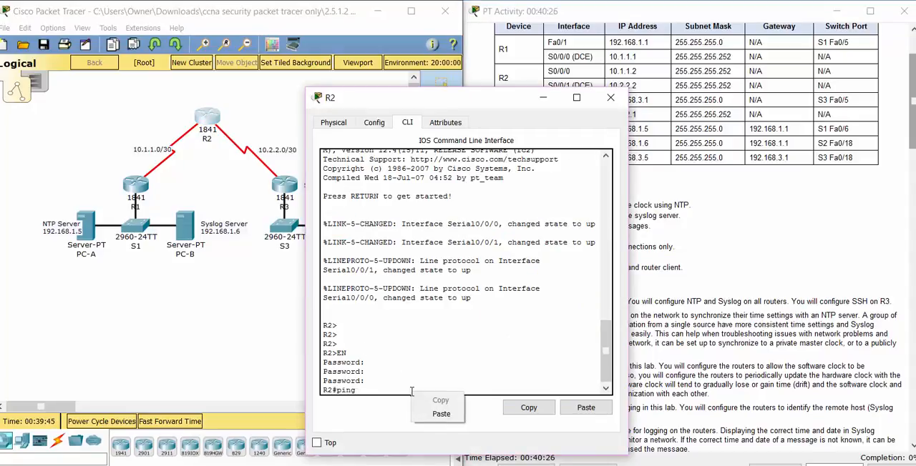
{"action": "left_click", "coordinate": [431, 415]}
{"action": "key", "text": "Return"}
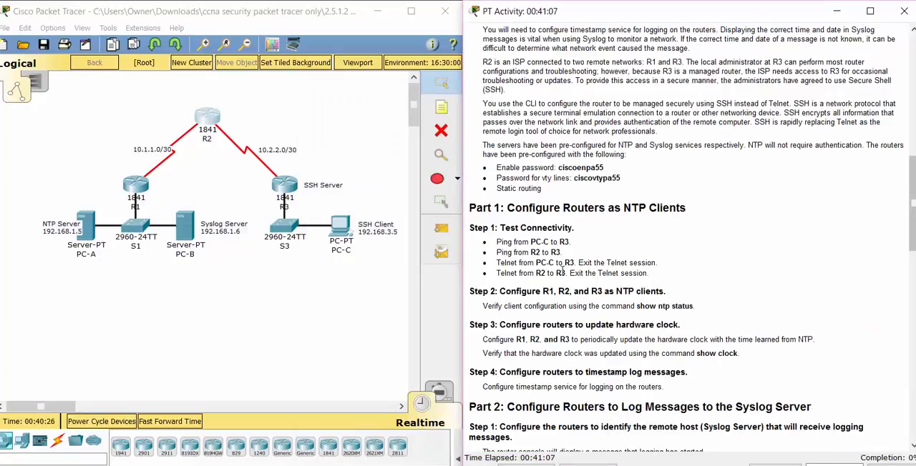
Step: Return to PC-C's command prompt and begin a telnet command for the connection test to R3
{"action": "left_click_drag", "start_coordinate": [497, 263], "coordinate": [657, 264]}
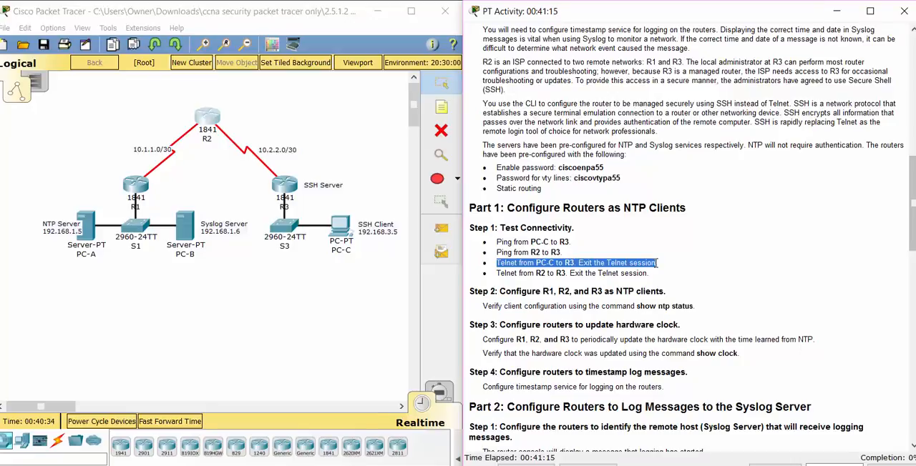
{"action": "left_click", "coordinate": [341, 227]}
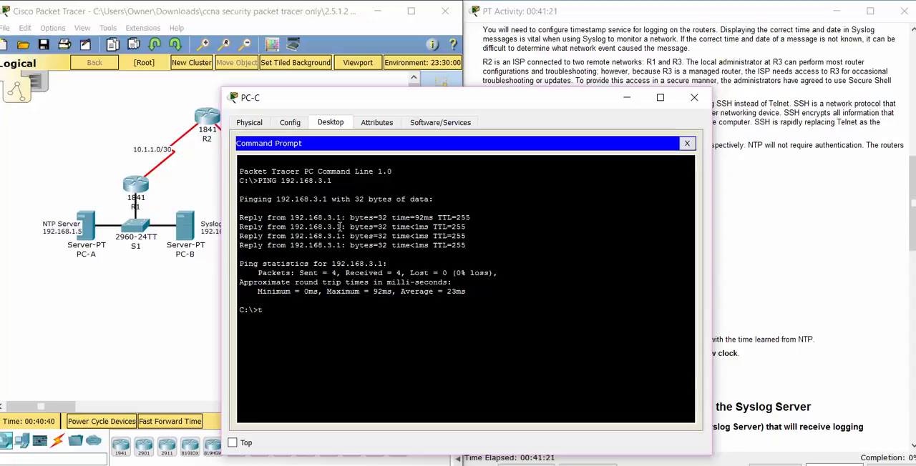
{"action": "key", "text": "BackSpace"}
{"action": "type", "text": "telnet"}
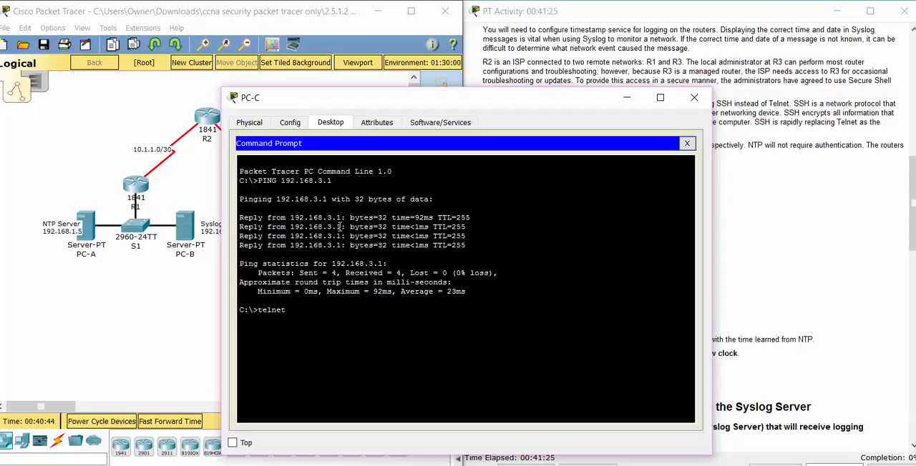
Step: Copy R3's Fa0/1 IP address, 192.168.3.1, from the addressing table in the activity instructions
{"action": "left_click", "coordinate": [830, 51]}
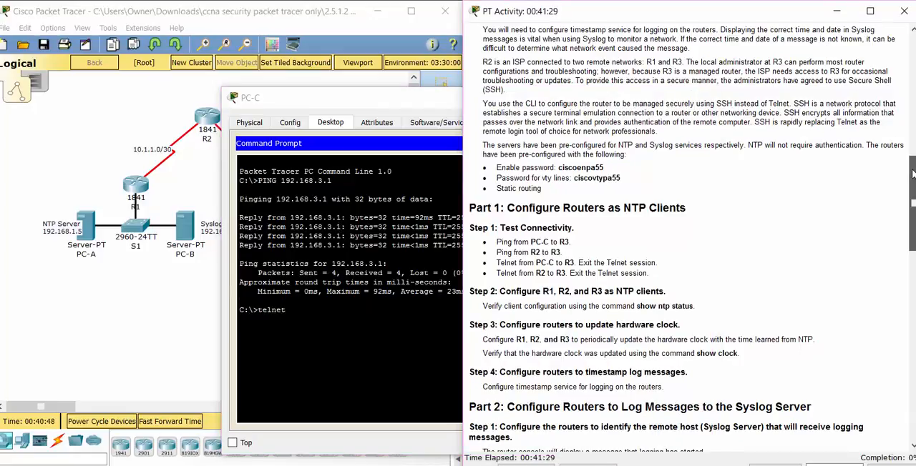
{"action": "left_click_drag", "start_coordinate": [913, 180], "coordinate": [913, 58]}
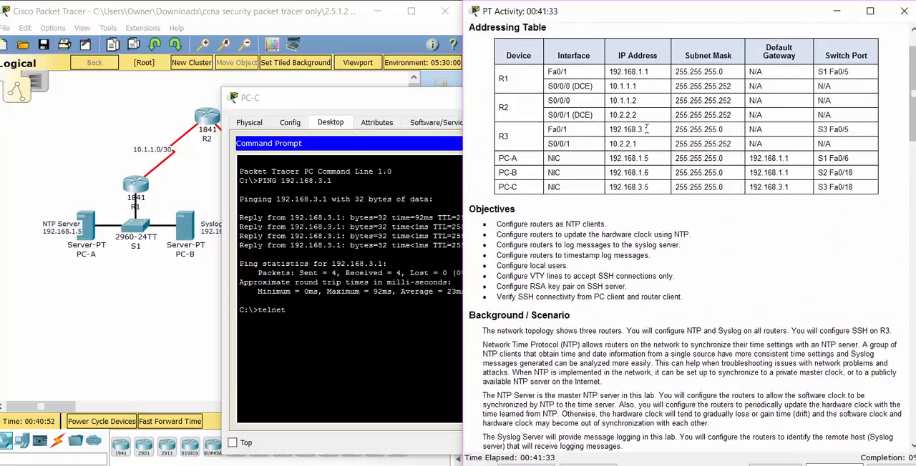
{"action": "left_click_drag", "start_coordinate": [648, 130], "coordinate": [604, 137]}
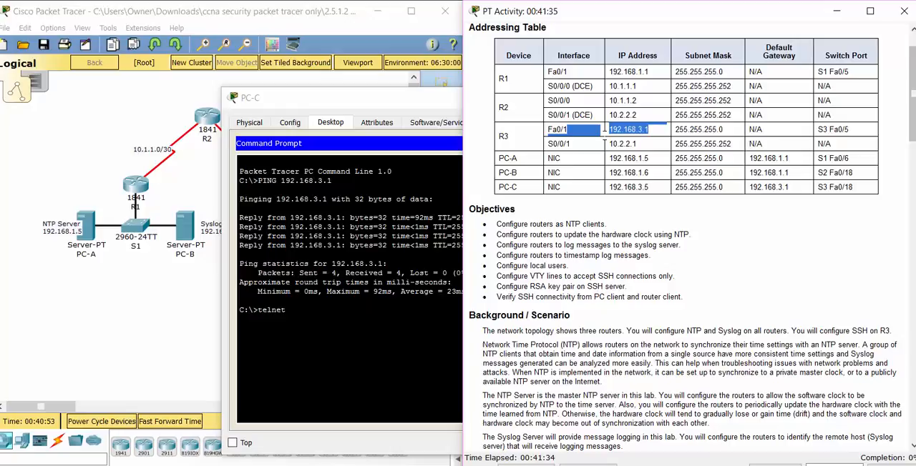
{"action": "left_click", "coordinate": [662, 134]}
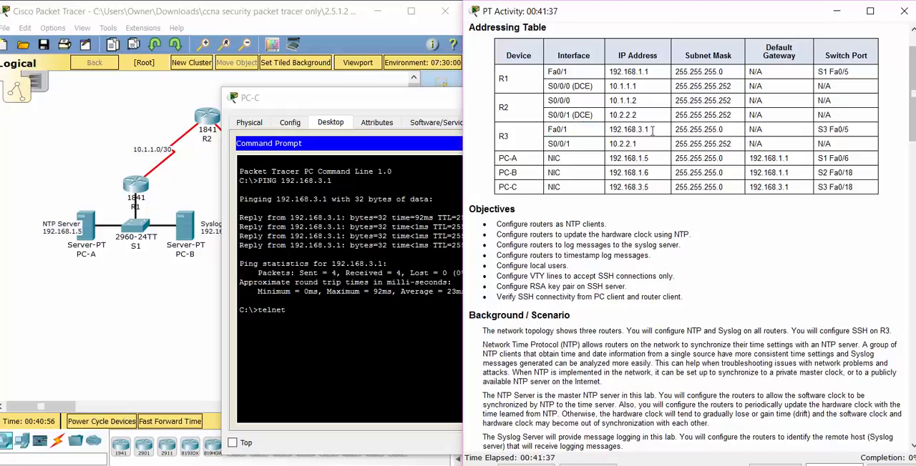
{"action": "left_click_drag", "start_coordinate": [652, 131], "coordinate": [610, 133]}
{"action": "key", "text": "ctrl+c"}
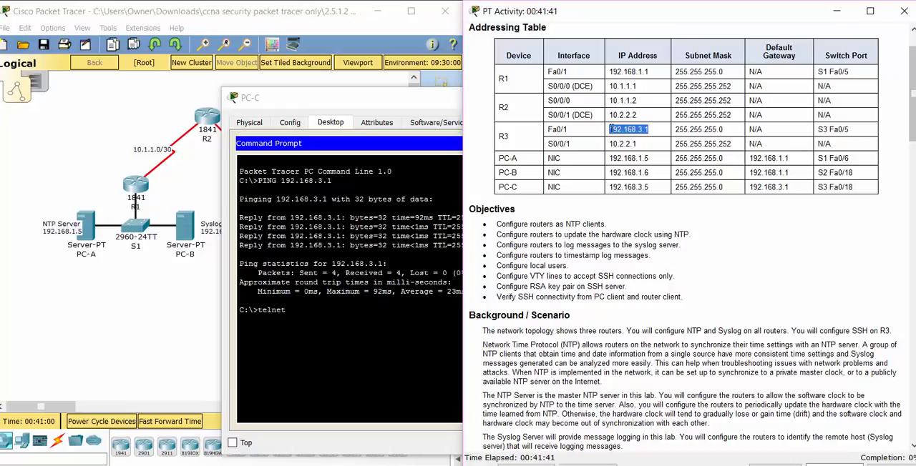
Step: Complete the telnet command on PC-C with 192.168.3.1 and run it to open a session to R3
{"action": "left_click", "coordinate": [333, 302]}
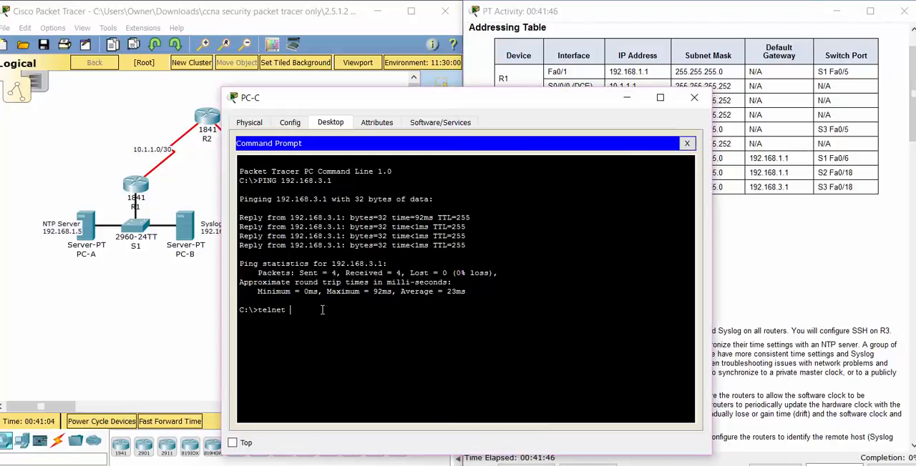
{"action": "right_click", "coordinate": [346, 309]}
{"action": "left_click", "coordinate": [372, 336]}
{"action": "key", "text": "Return"}
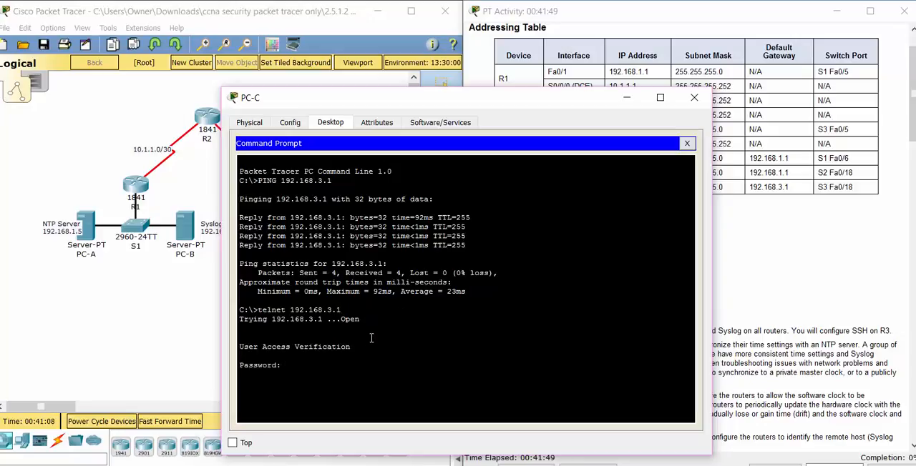
Step: Look up the vty line password in the instructions, log in to R3 with it, and exit the Telnet session
{"action": "left_click", "coordinate": [781, 268]}
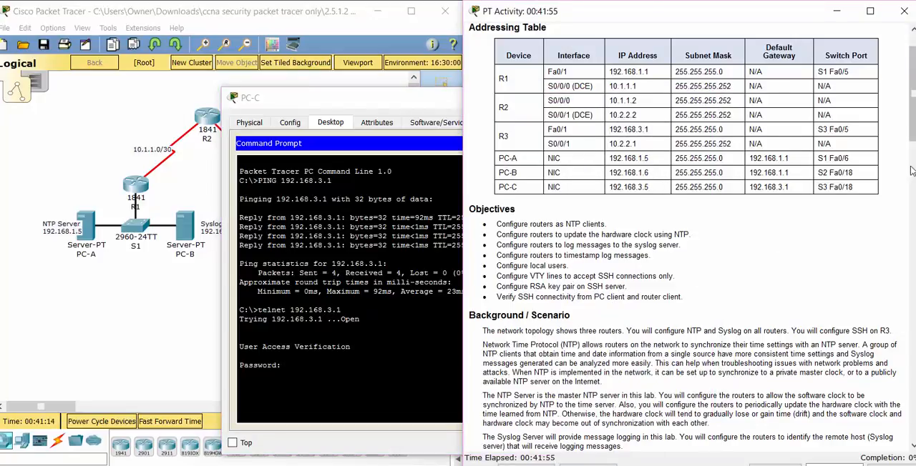
{"action": "left_click_drag", "start_coordinate": [911, 128], "coordinate": [896, 207]}
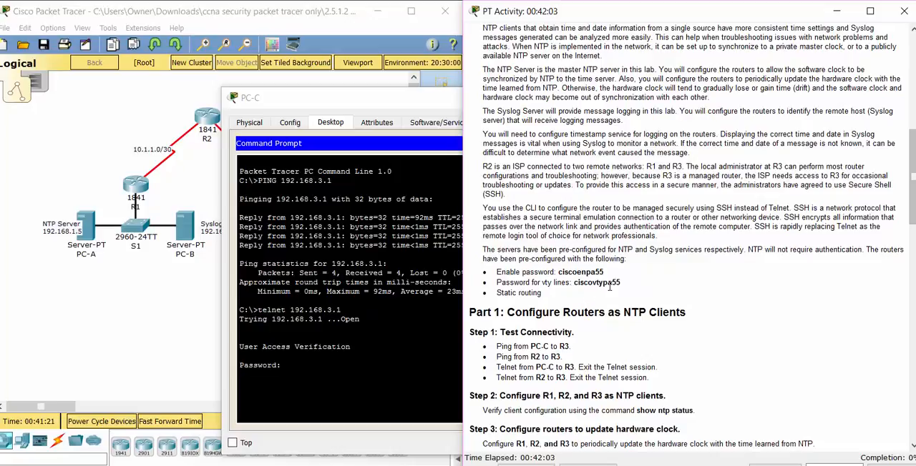
{"action": "left_click", "coordinate": [328, 376]}
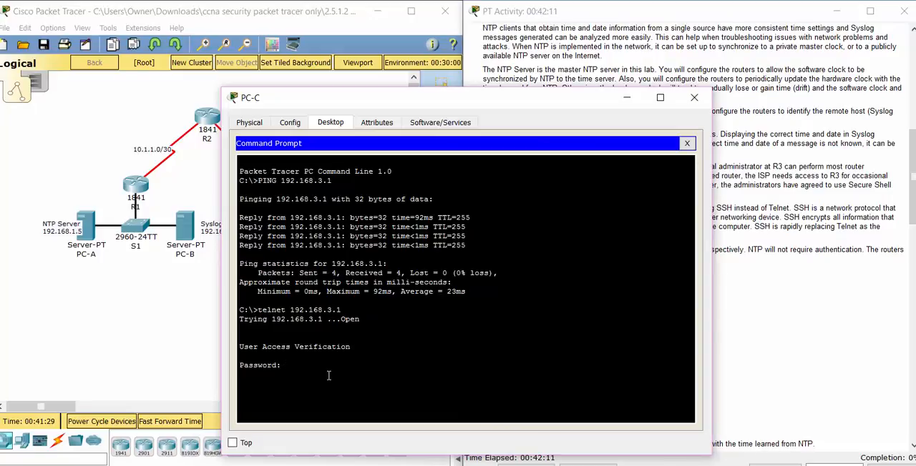
{"action": "key", "text": "Return"}
{"action": "type", "text": "exit"}
{"action": "key", "text": "Return"}
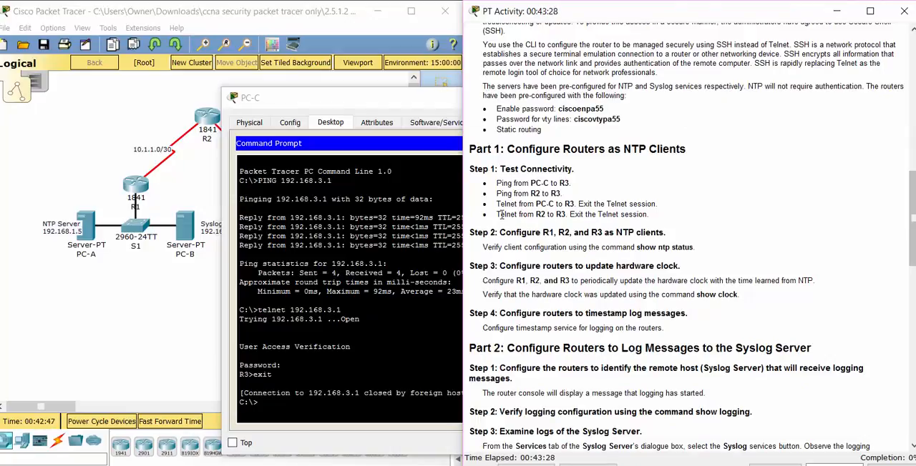
Step: Bring the topology back into view and select R3's S0/0/1 IP address, 10.2.2.1, in the addressing table
{"action": "left_click", "coordinate": [215, 191]}
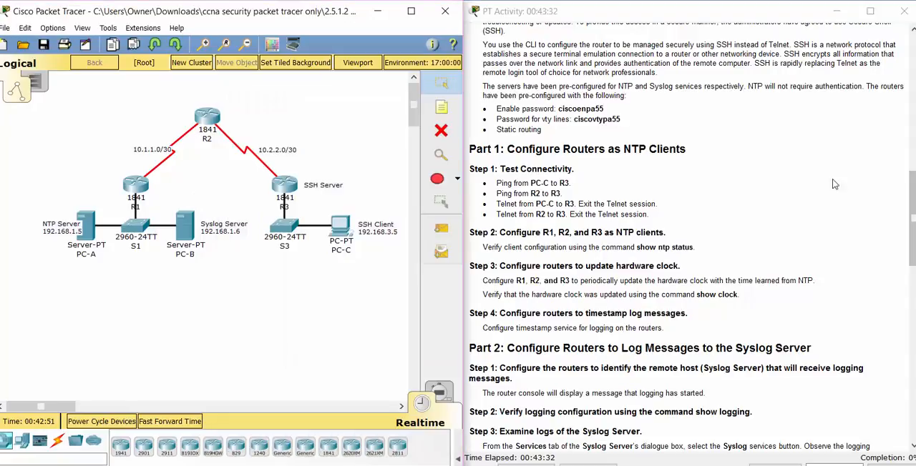
{"action": "left_click_drag", "start_coordinate": [912, 207], "coordinate": [911, 76]}
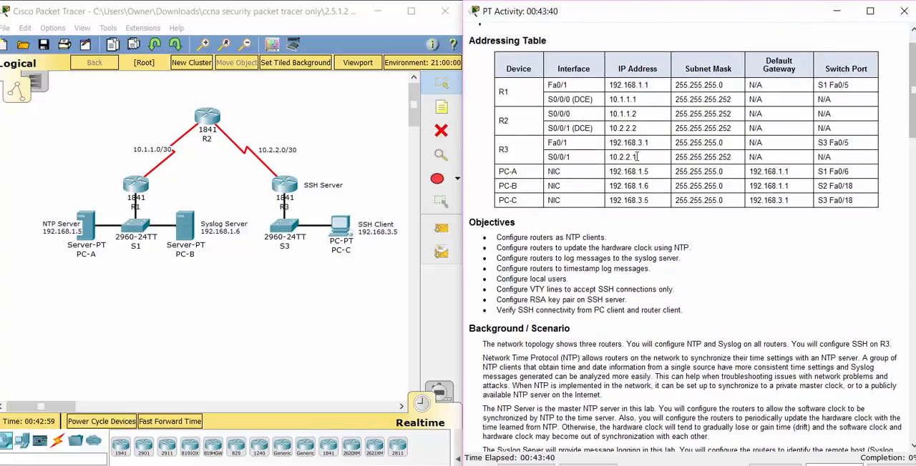
{"action": "left_click_drag", "start_coordinate": [636, 158], "coordinate": [608, 158]}
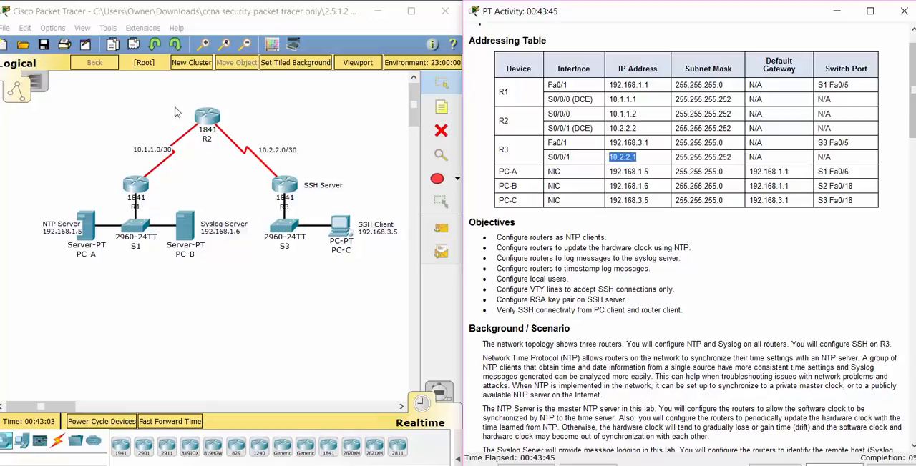
Step: Open R2's command line beside the instructions and ping R3 at 10.2.2.1 again
{"action": "left_click", "coordinate": [206, 120]}
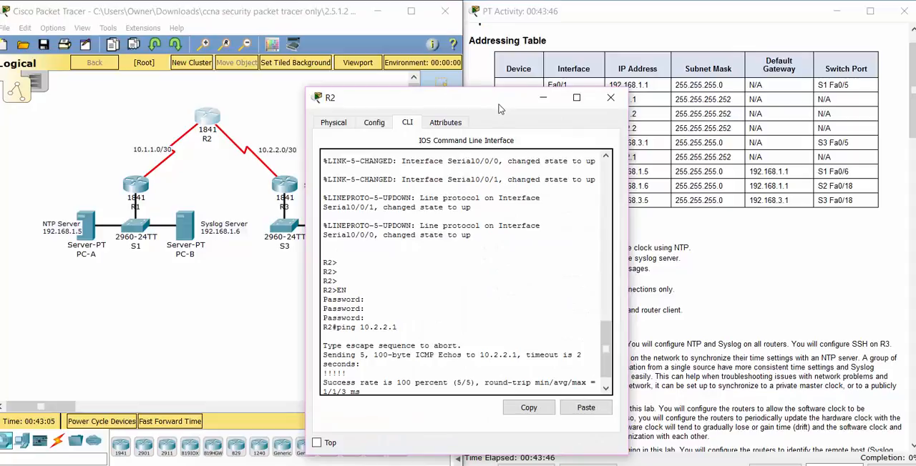
{"action": "left_click_drag", "start_coordinate": [499, 105], "coordinate": [302, 89]}
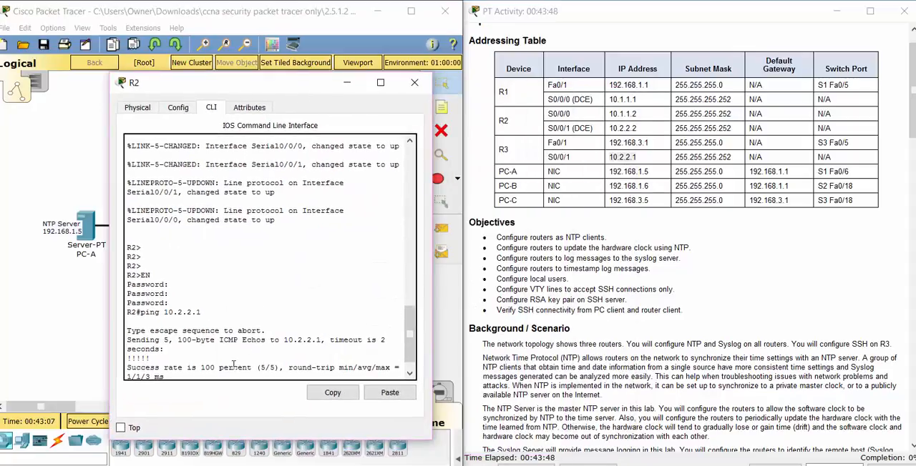
{"action": "key", "text": "Return"}
{"action": "key", "text": "Return"}
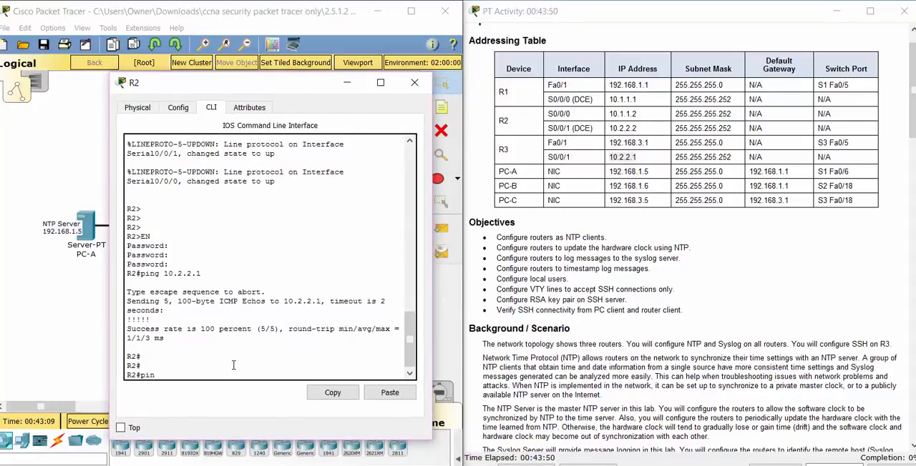
{"action": "type", "text": "ping 10.2.2.1"}
{"action": "key", "text": "Return"}
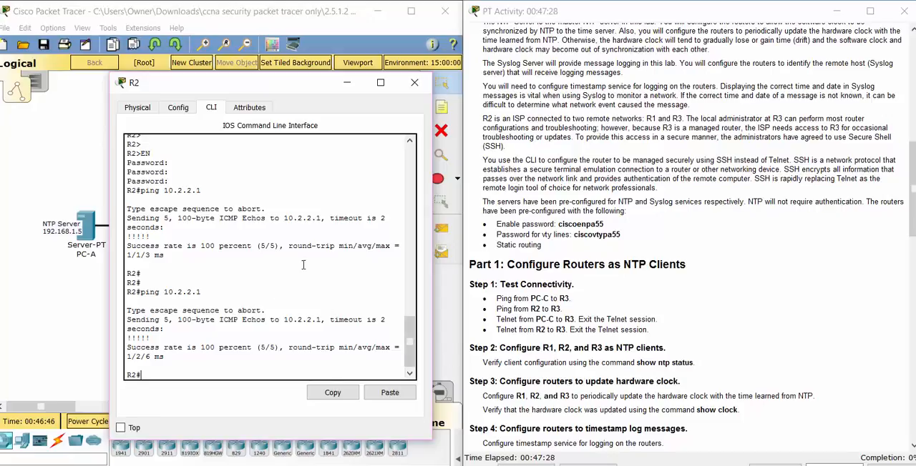
Step: Open R1's command line and enter privileged EXEC mode with en and the enable password
{"action": "left_click", "coordinate": [38, 171]}
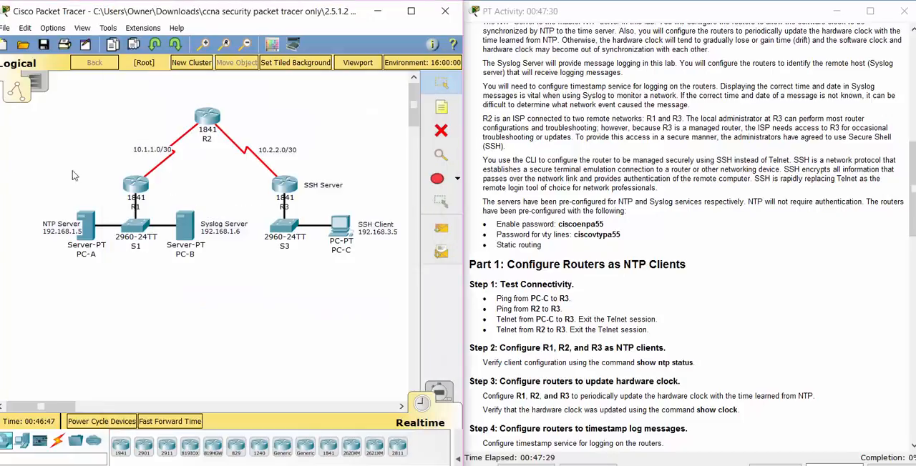
{"action": "left_click", "coordinate": [141, 186]}
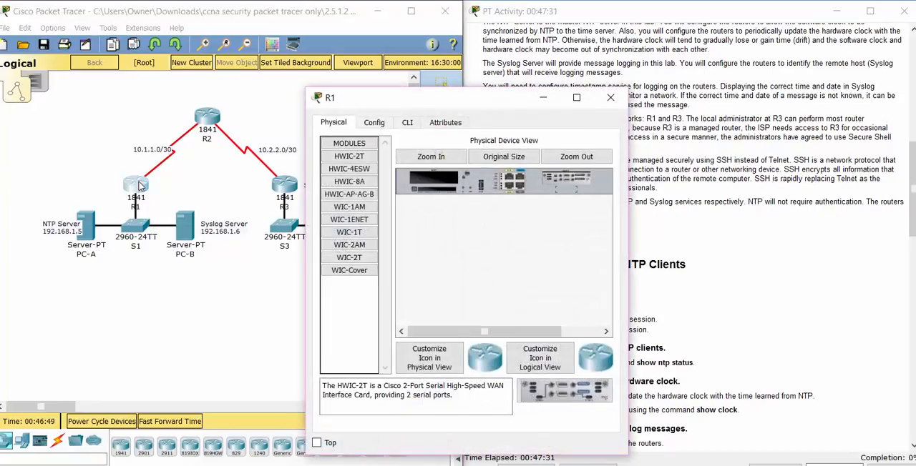
{"action": "left_click", "coordinate": [410, 124]}
{"action": "key", "text": "Return"}
{"action": "key", "text": "Return"}
{"action": "key", "text": "Return"}
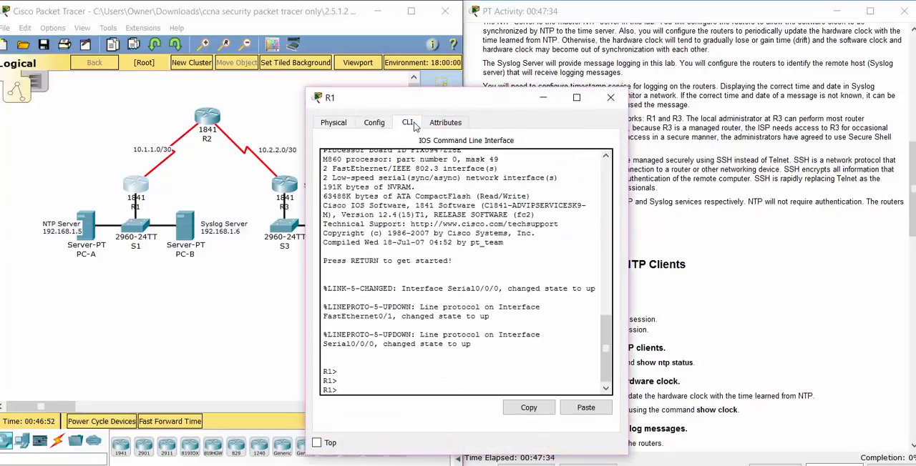
{"action": "type", "text": "en"}
{"action": "key", "text": "Return"}
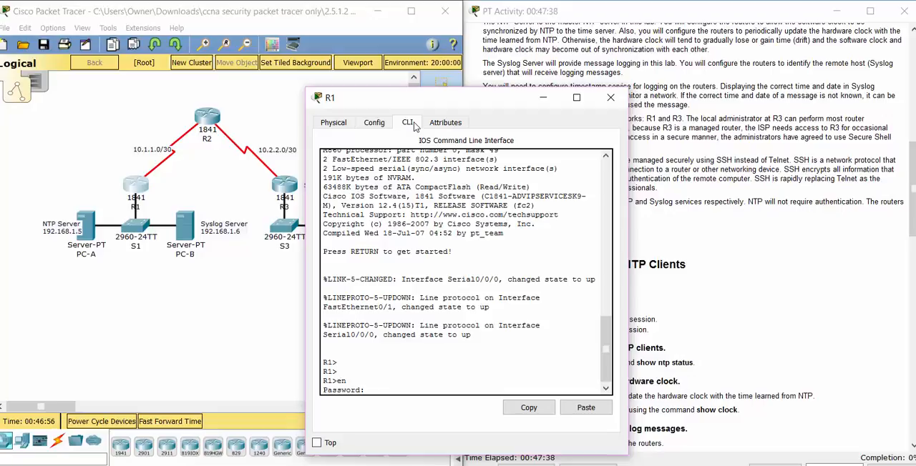
{"action": "key", "text": "Return"}
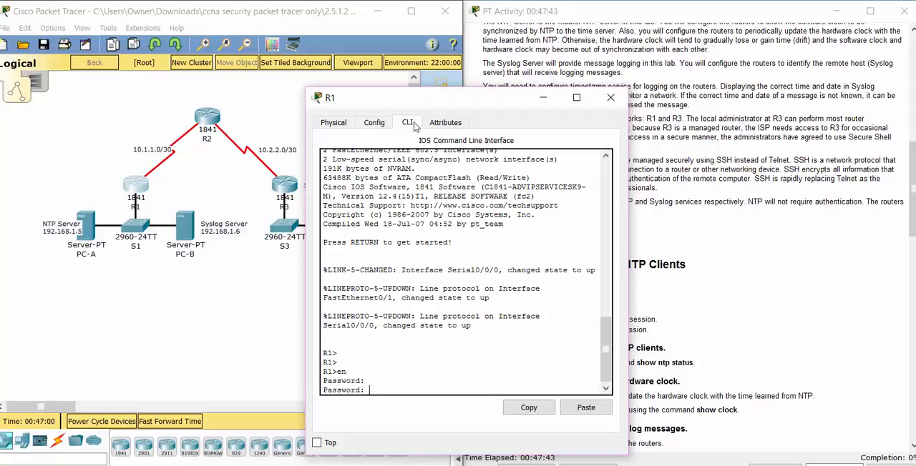
{"action": "key", "text": "Return"}
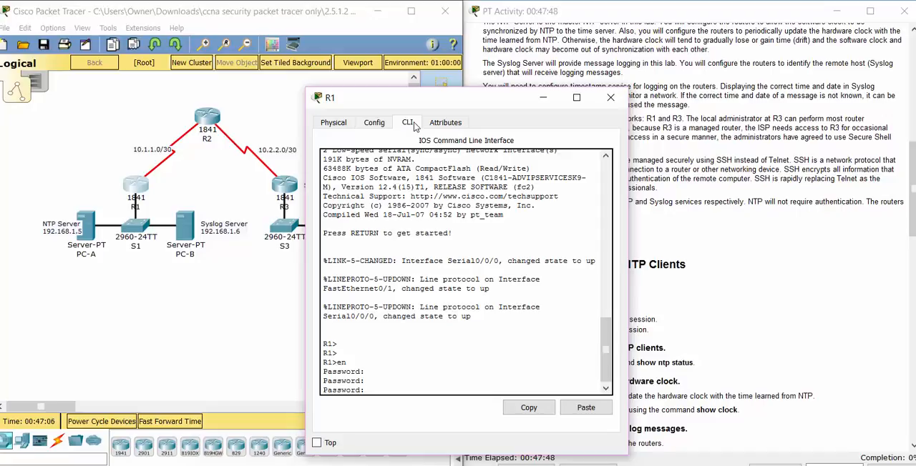
{"action": "key", "text": "Return"}
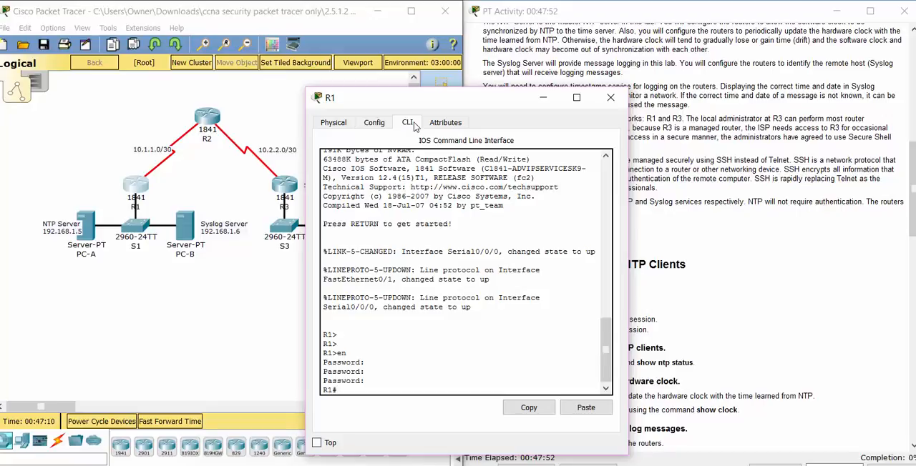
Step: Try to list the ntp command options in R1's privileged EXEC mode, and clear the entry
{"action": "type", "text": "ntp ?"}
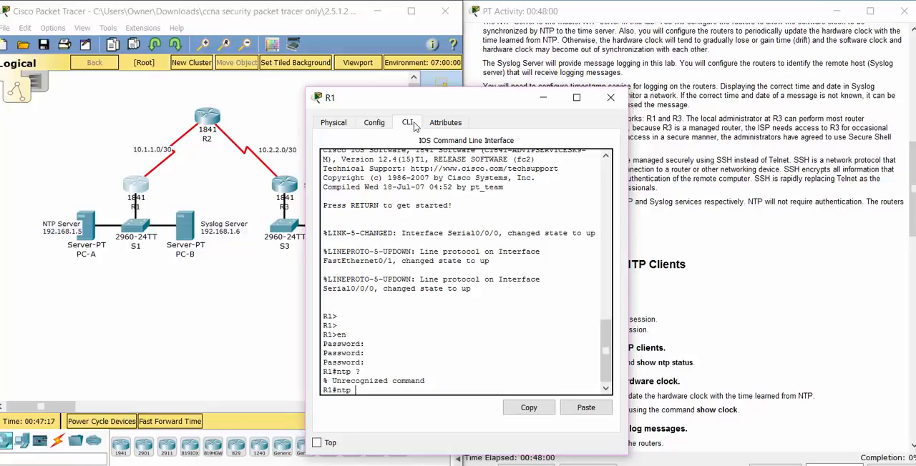
{"action": "key", "text": "BackSpace"}
{"action": "key", "text": "BackSpace"}
{"action": "key", "text": "BackSpace"}
{"action": "key", "text": "BackSpace"}
Step: List the sh ntp options on R1 and run sh ntp status to check its NTP state
{"action": "type", "text": "sh ntp ?"}
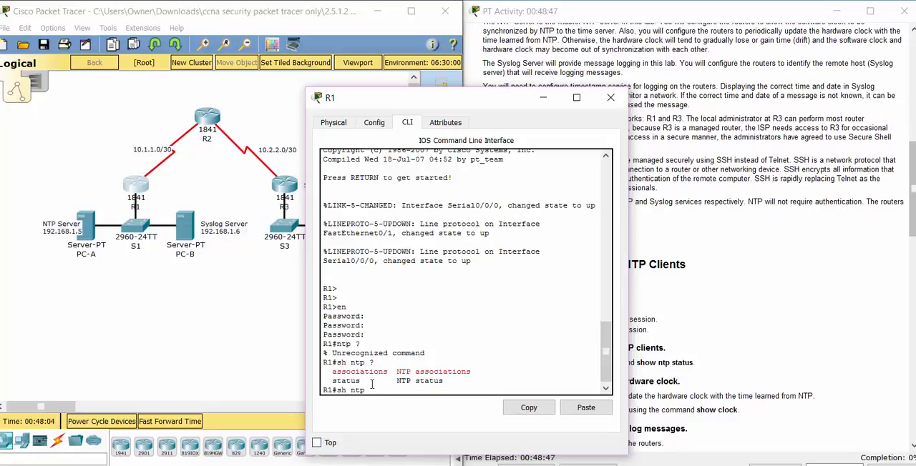
{"action": "type", "text": "t"}
{"action": "key", "text": "Tab"}
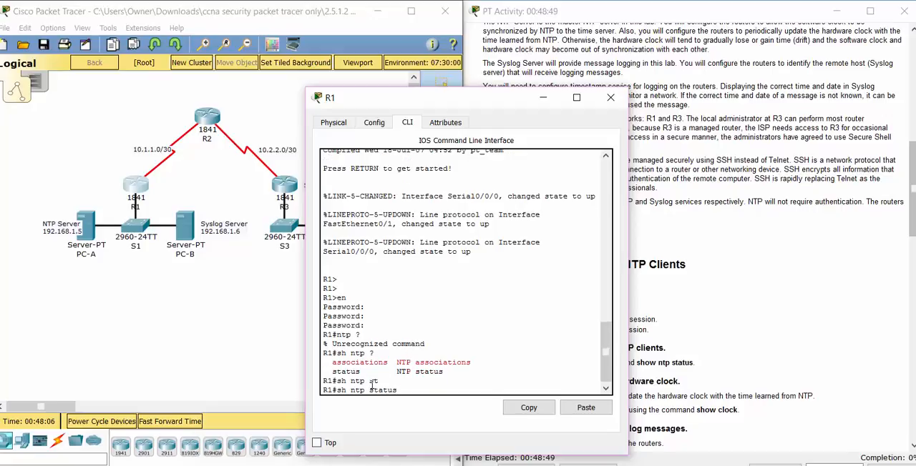
{"action": "type", "text": "?"}
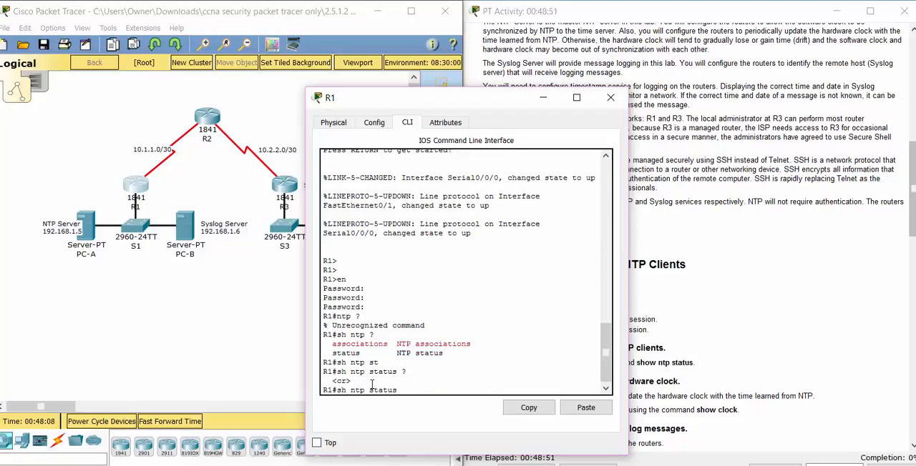
{"action": "key", "text": "Return"}
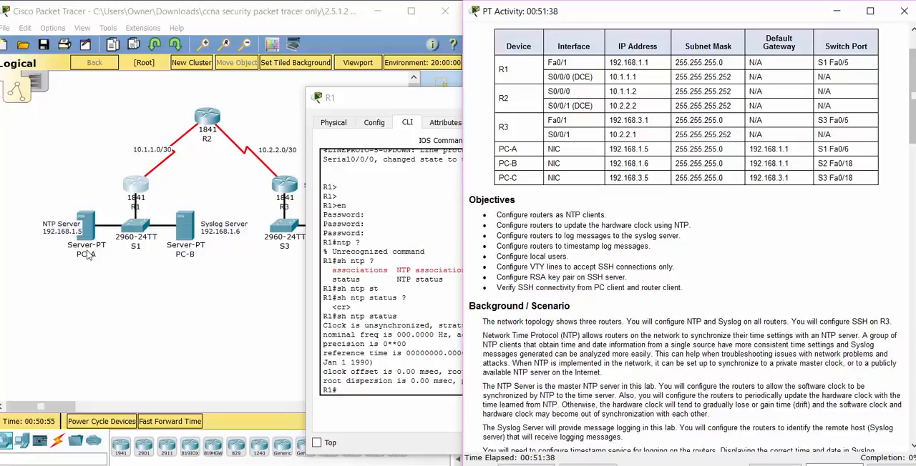
Step: Enter global configuration mode on R1 with config t
{"action": "left_click", "coordinate": [342, 389]}
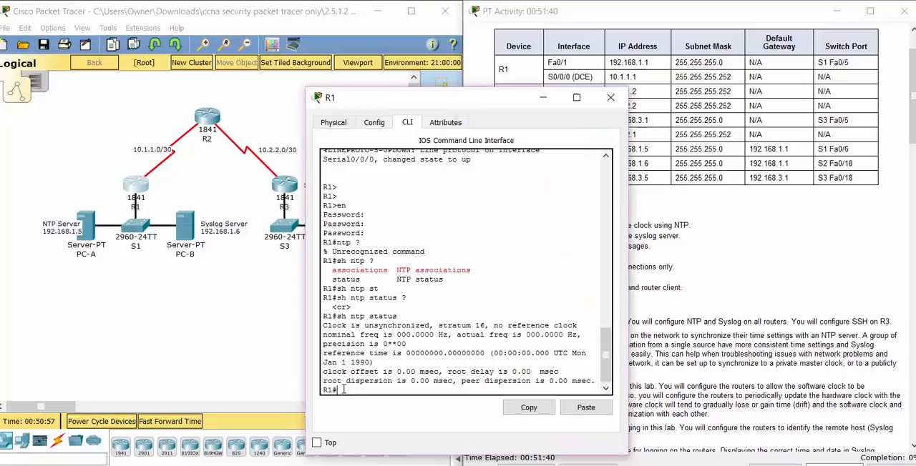
{"action": "type", "text": "config t"}
{"action": "key", "text": "Return"}
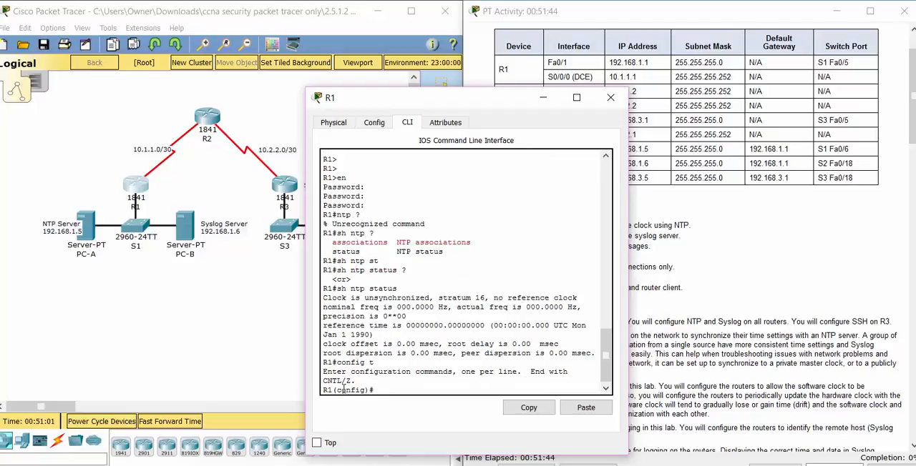
Step: List R1's ntp configuration options and set 192.168.1.5 as its NTP server with the ntp server command
{"action": "type", "text": "ntp ?"}
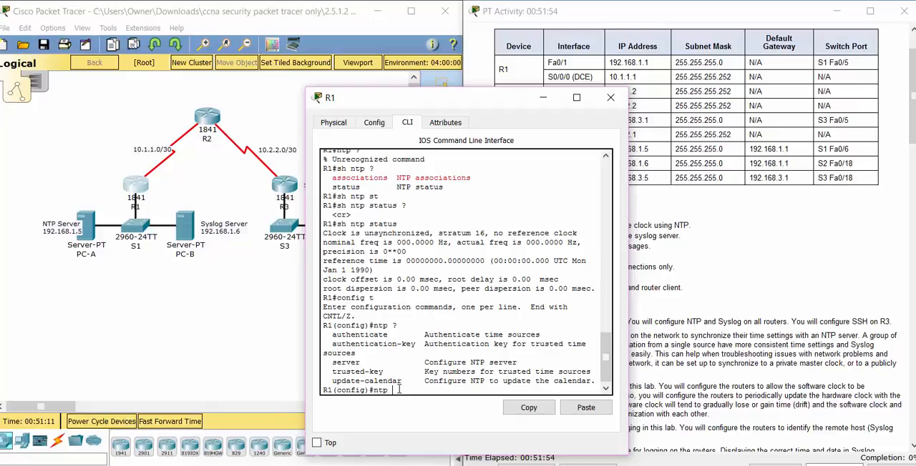
{"action": "type", "text": "ser"}
{"action": "key", "text": "Tab"}
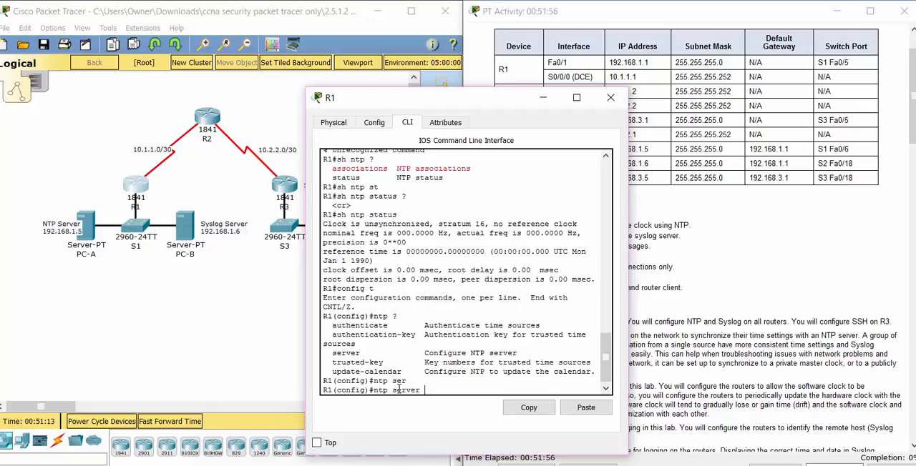
{"action": "type", "text": "?"}
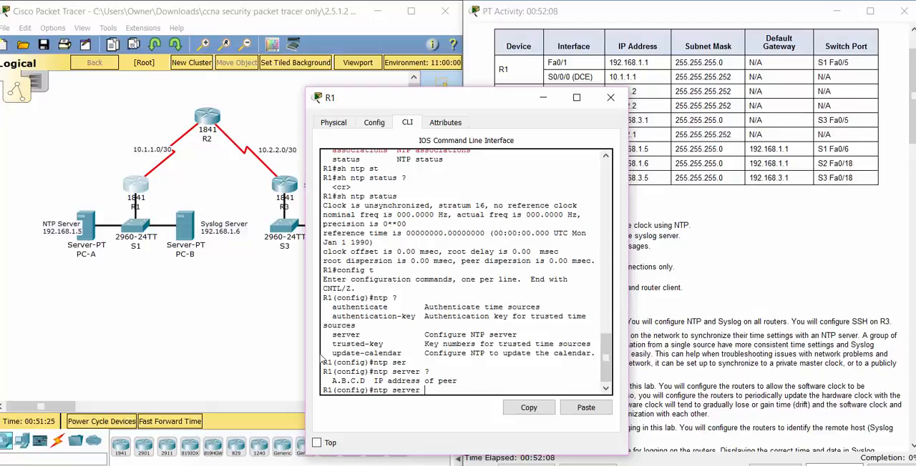
{"action": "type", "text": "192.168.1.5 ?"}
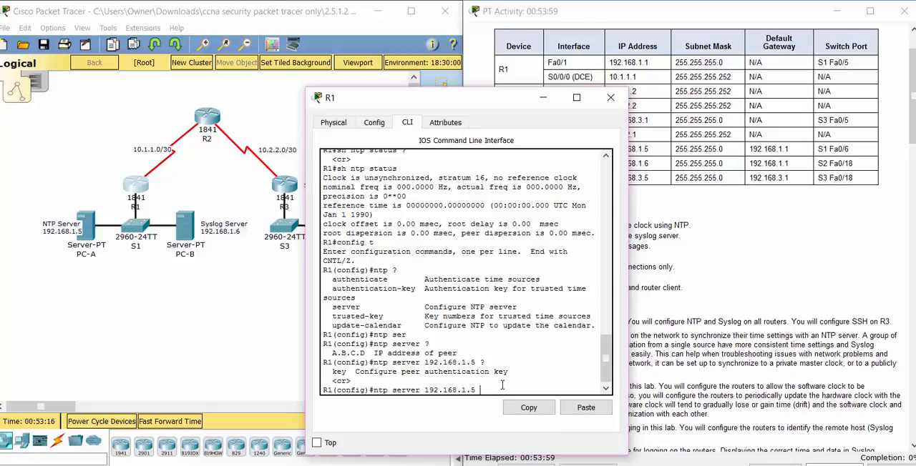
{"action": "key", "text": "Return"}
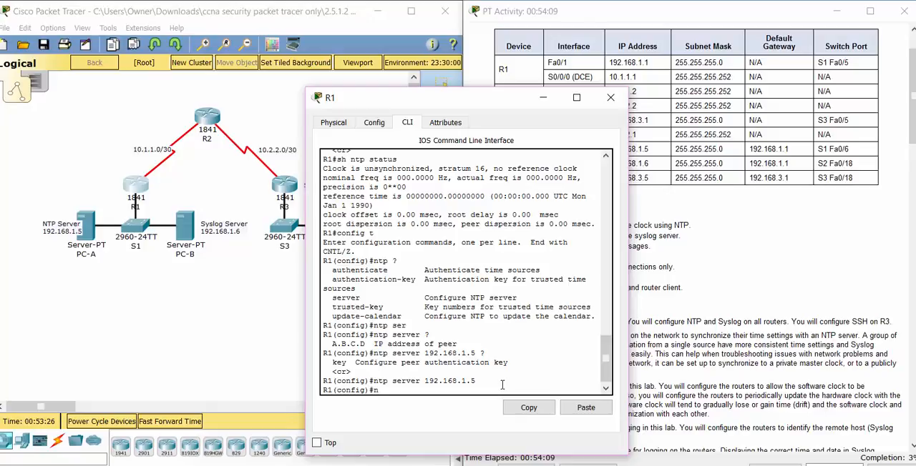
Step: Configure R1 to update its hardware clock with ntp update-calendar, after listing the ntp options, and exit global configuration mode
{"action": "type", "text": "tp ?"}
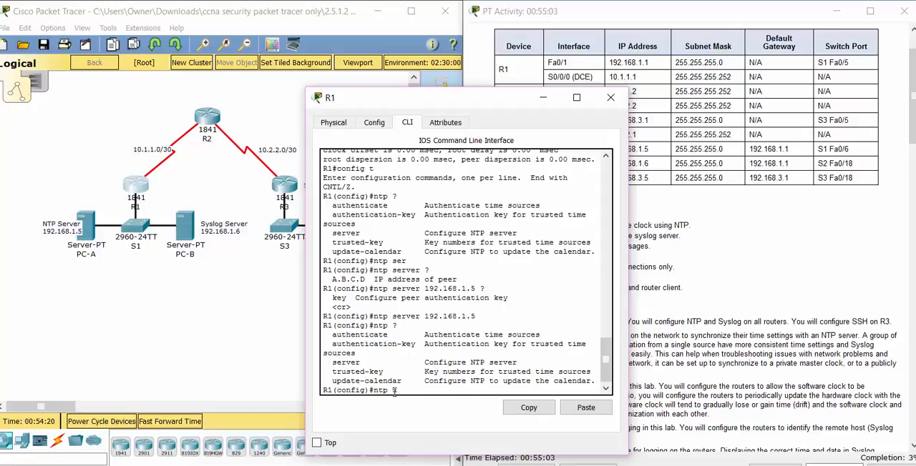
{"action": "type", "text": "upda"}
{"action": "key", "text": "Tab"}
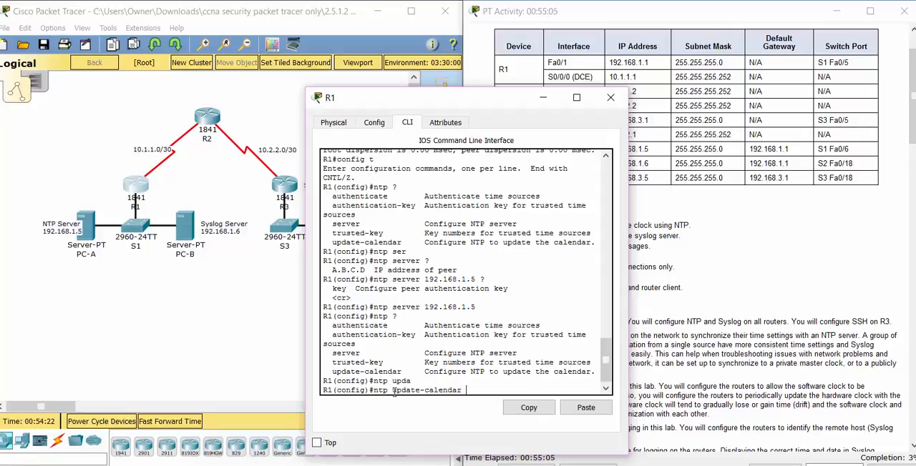
{"action": "type", "text": "?"}
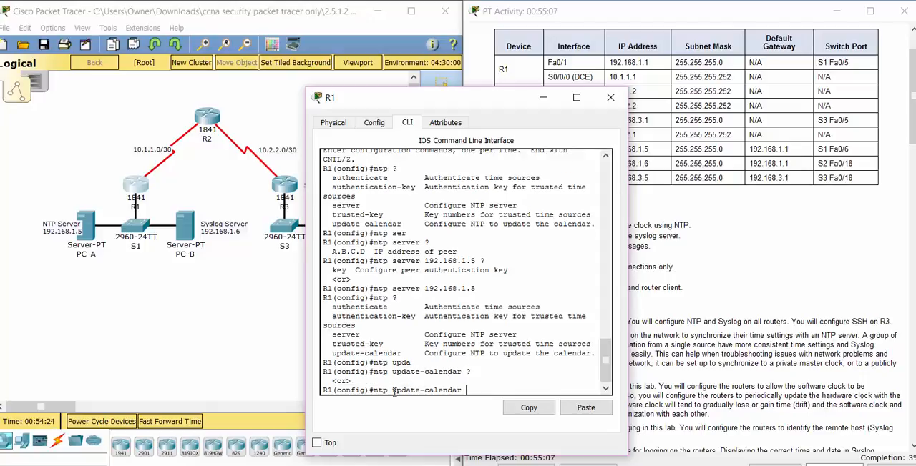
{"action": "key", "text": "Return"}
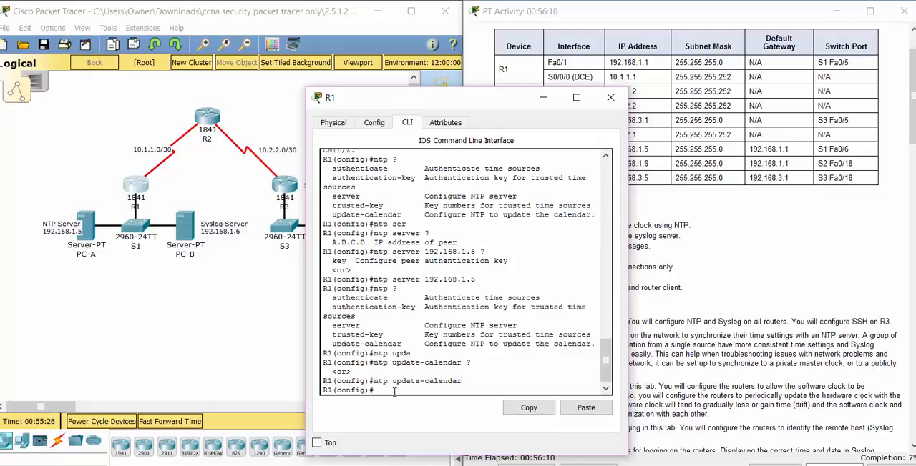
{"action": "type", "text": "xit"}
{"action": "key", "text": "Return"}
{"action": "key", "text": "Return"}
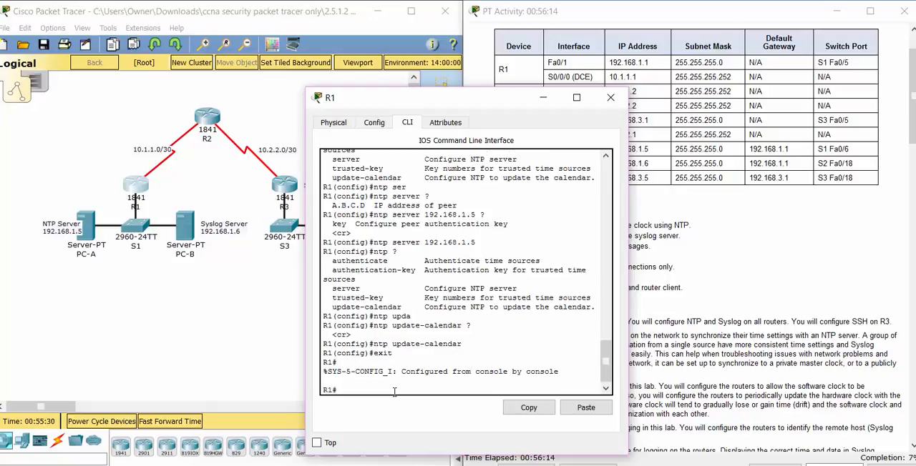
Step: Run sh ntp status on R1 to verify its synchronization with the NTP server
{"action": "type", "text": "sh ntp st"}
{"action": "key", "text": "Tab"}
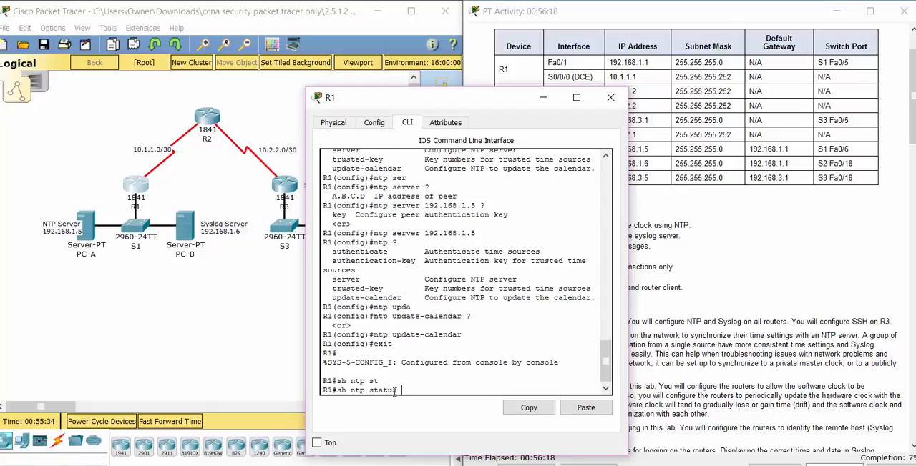
{"action": "key", "text": "Return"}
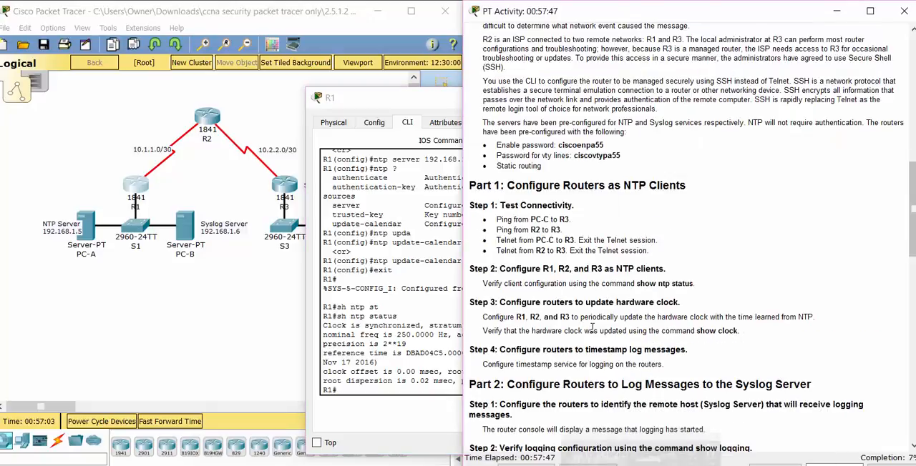
Step: Open PC-A and examine its NTP service settings, including authentication, date and time, and open its SYSLOG service
{"action": "left_click", "coordinate": [94, 229]}
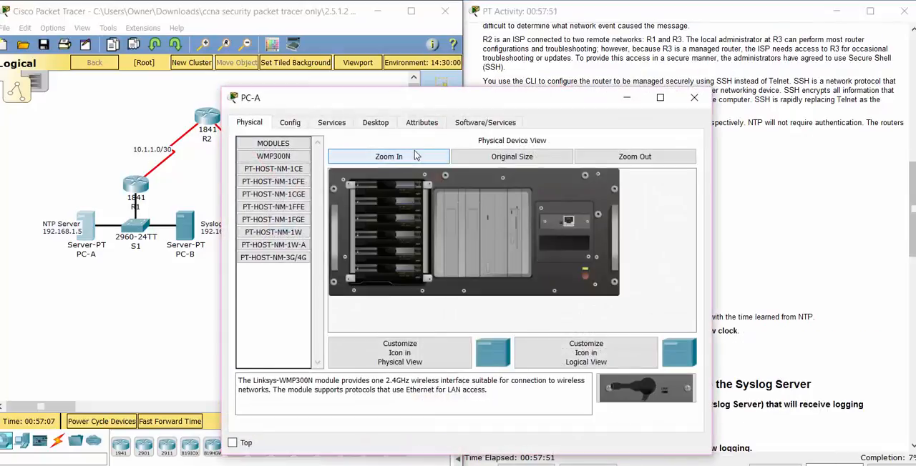
{"action": "left_click", "coordinate": [289, 123]}
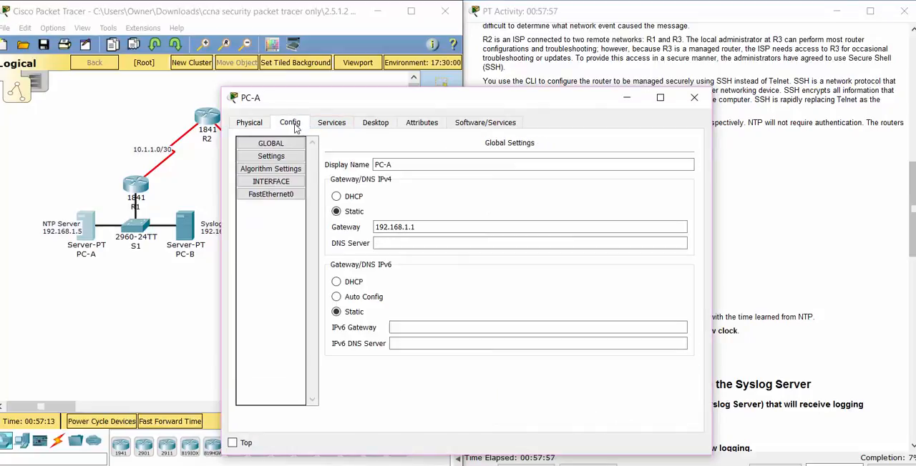
{"action": "left_click", "coordinate": [242, 122]}
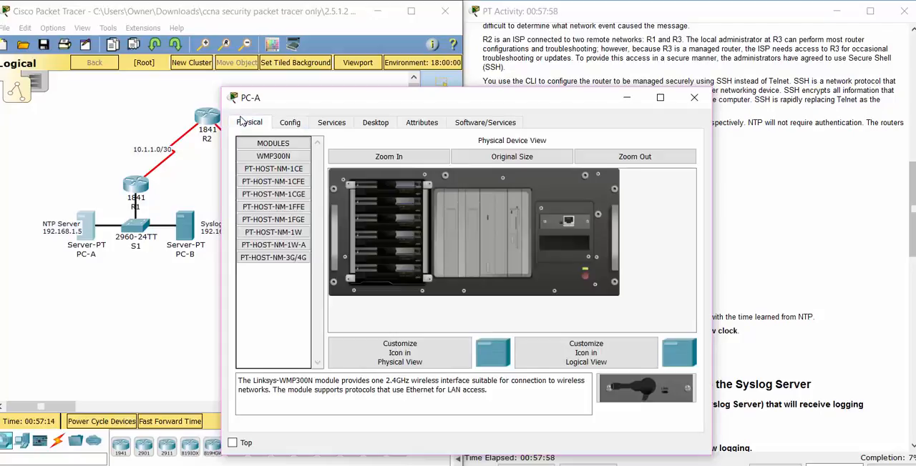
{"action": "left_click", "coordinate": [294, 123]}
{"action": "left_click", "coordinate": [337, 127]}
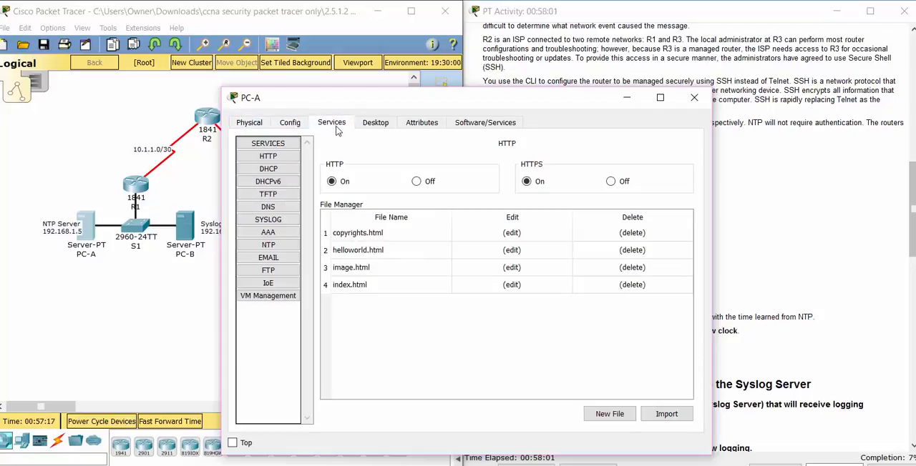
{"action": "left_click", "coordinate": [277, 248]}
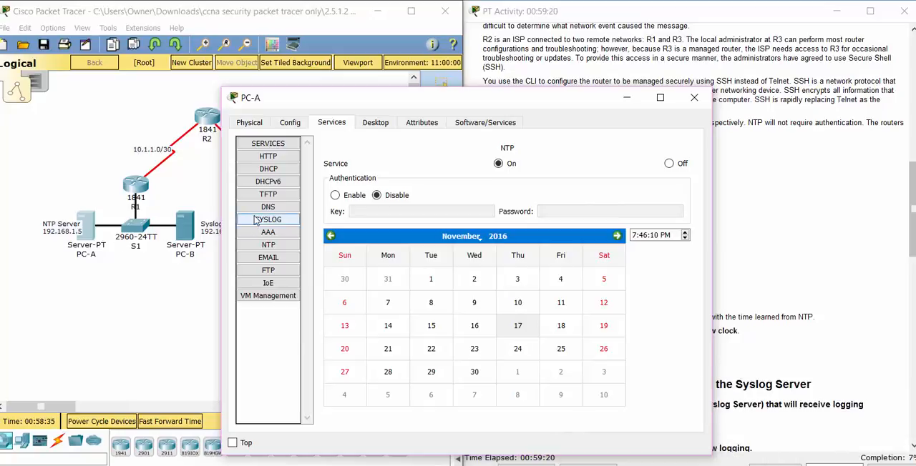
{"action": "left_click", "coordinate": [256, 221]}
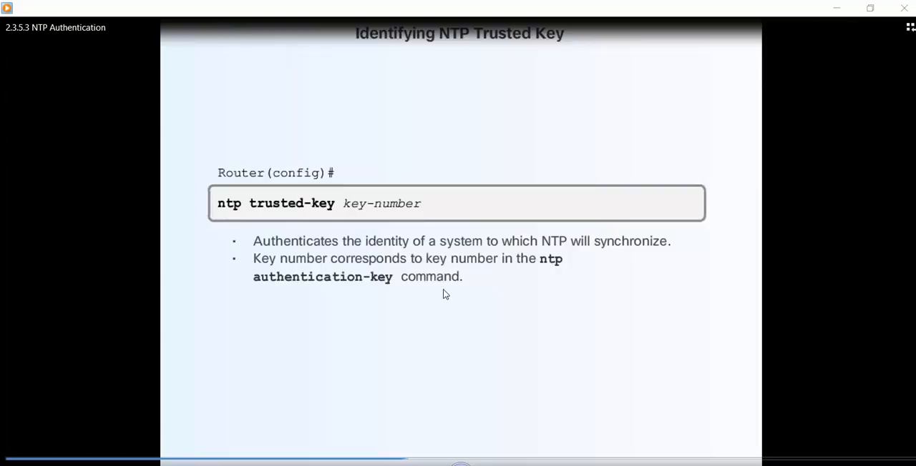
Step: Seek through the 2.3.5.3 NTP Authentication video to review the Secure NTP Config example commands
{"action": "left_click", "coordinate": [373, 461]}
{"action": "left_click", "coordinate": [344, 460]}
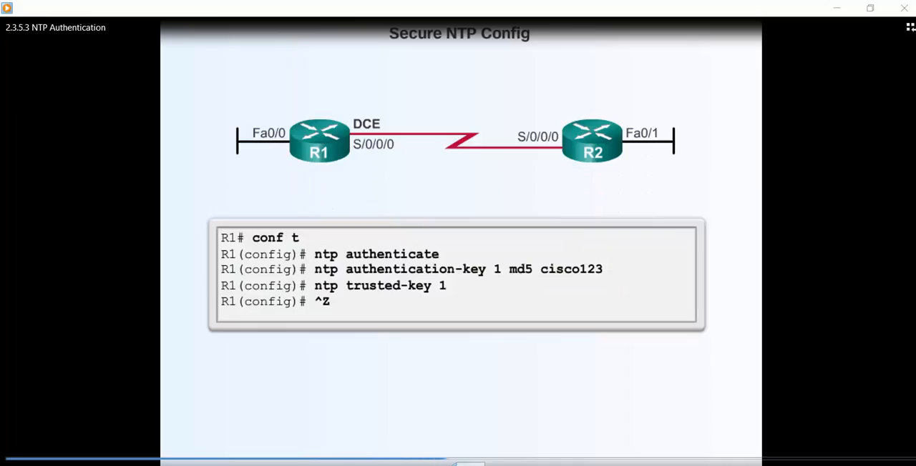